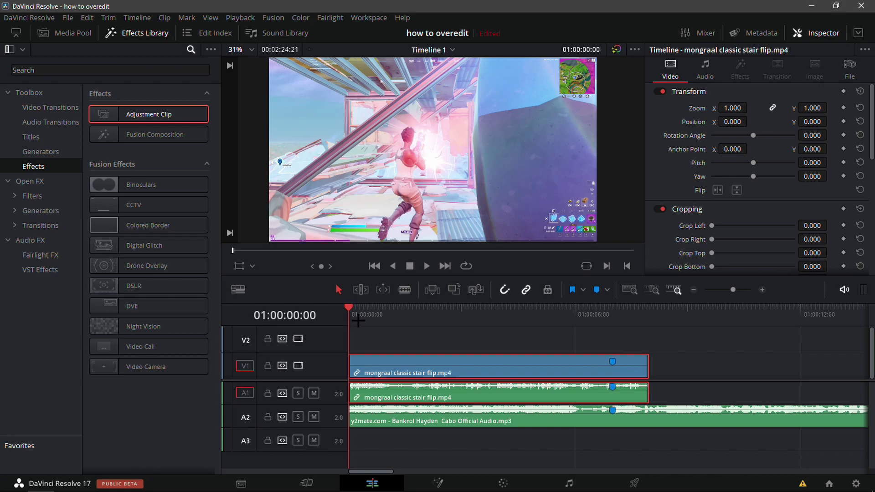
Unlink the stair-flip clip's audio and delete its original game sound from A1.
left_click_drag(360, 305, 403, 321)
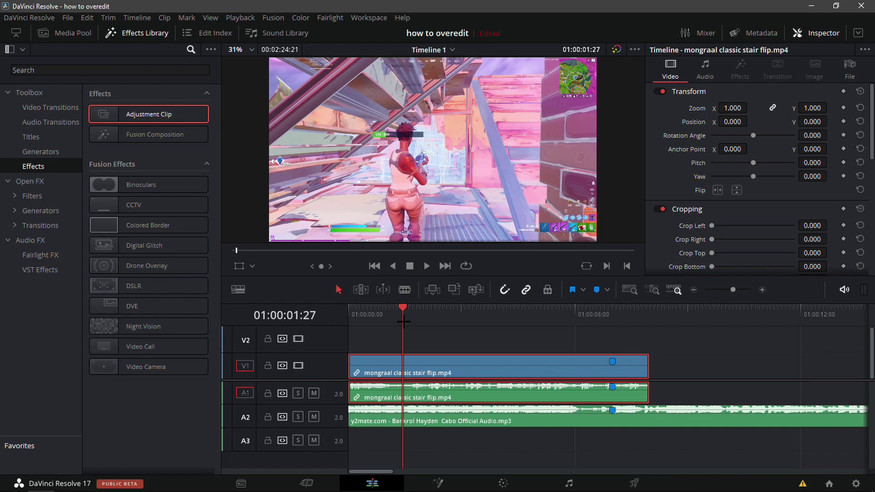
left_click_drag(403, 322, 612, 360)
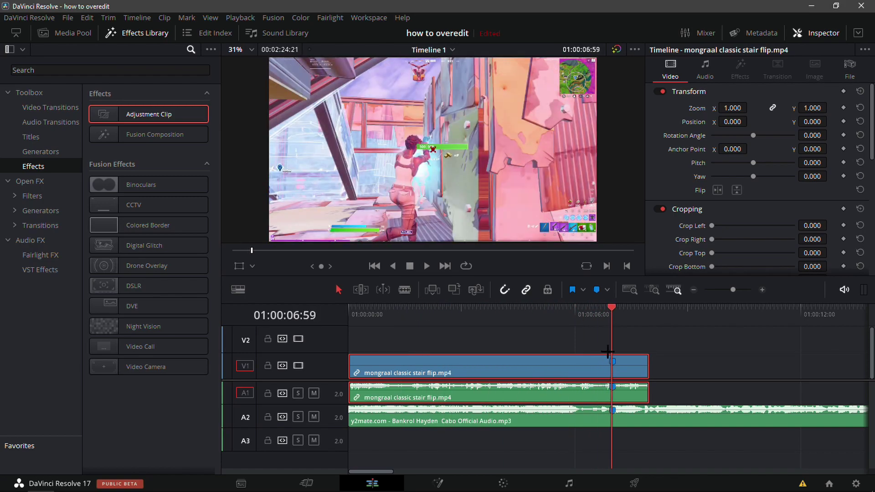
right_click(630, 370)
left_click(647, 371)
left_click(673, 376)
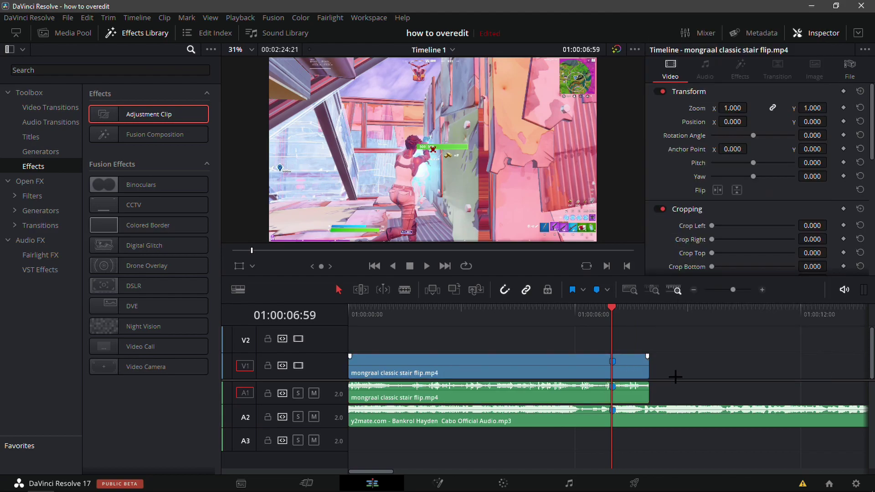
left_click(516, 398)
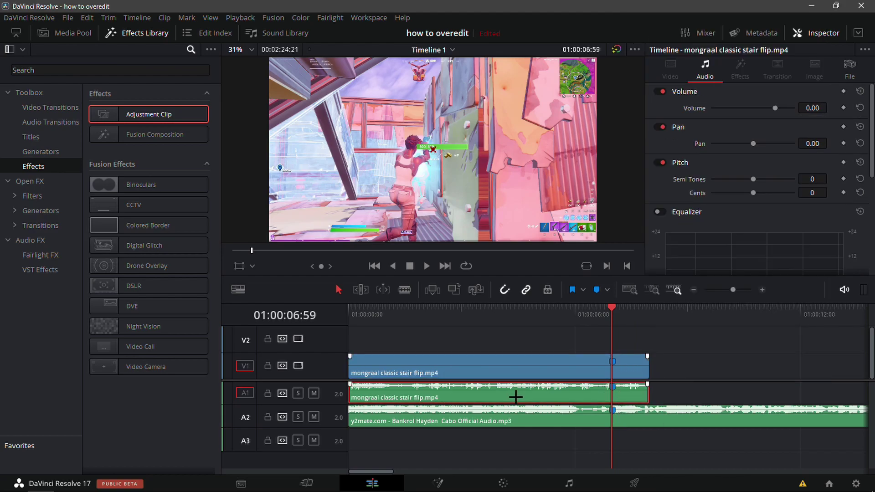
key("Delete")
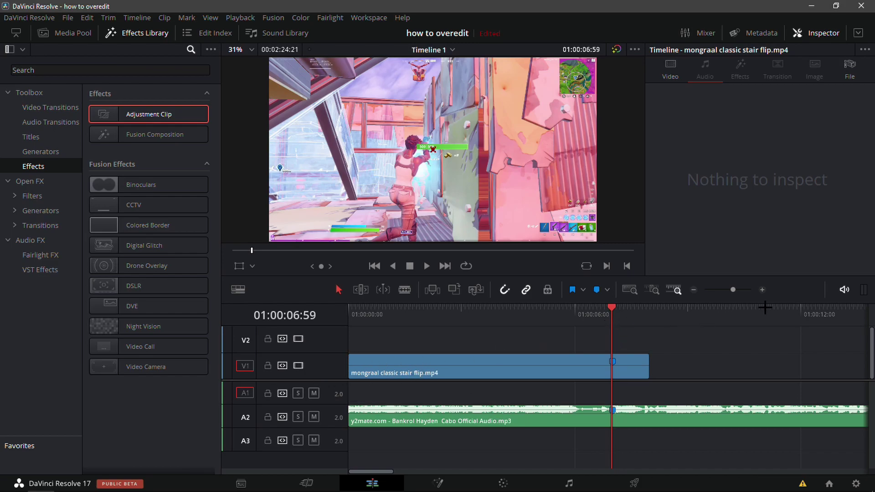
left_click(762, 289)
Show the clip's retime controls and add a speed point at the 07:00 marker.
left_click(579, 362)
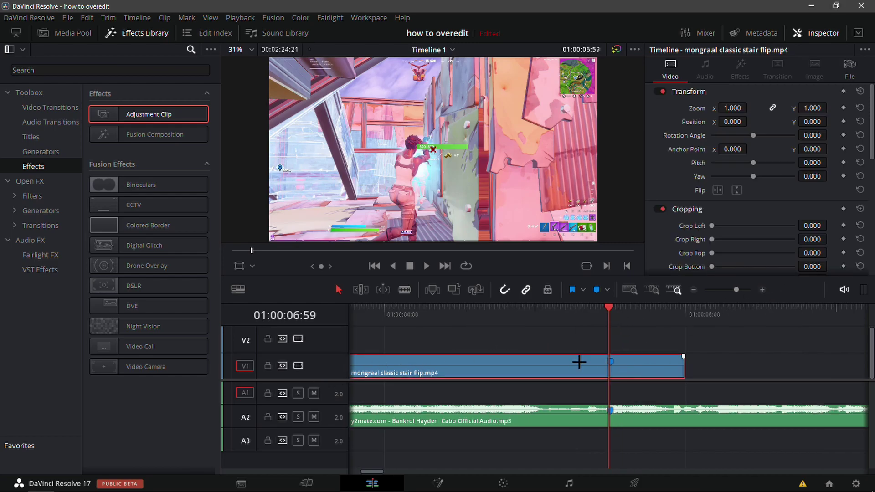
key("Right")
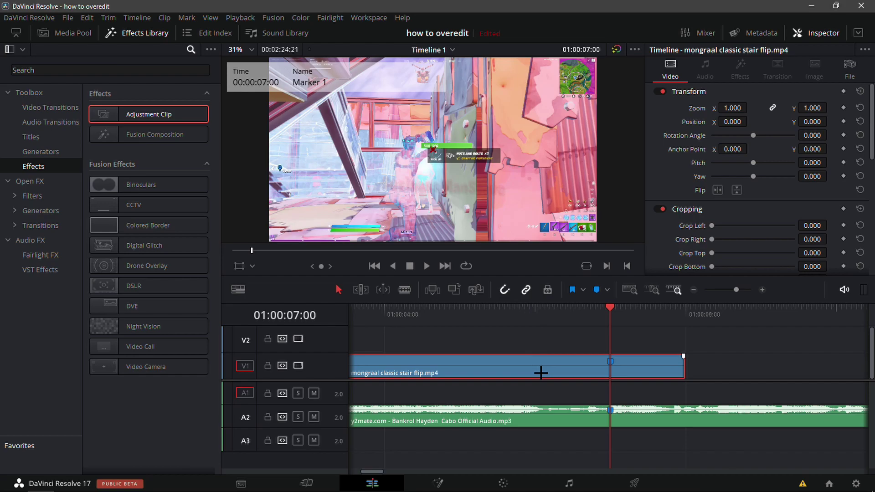
key("ctrl+r")
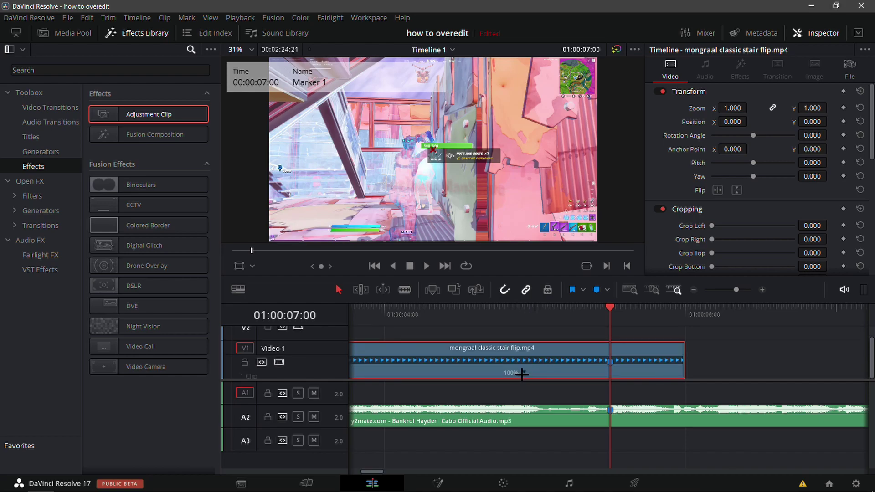
left_click(524, 374)
left_click(566, 425)
Add further speed points at 06:24 and 06:42.
mouse_move(611, 314)
left_mouse_down()
mouse_move(541, 323)
mouse_move(563, 319)
left_mouse_up()
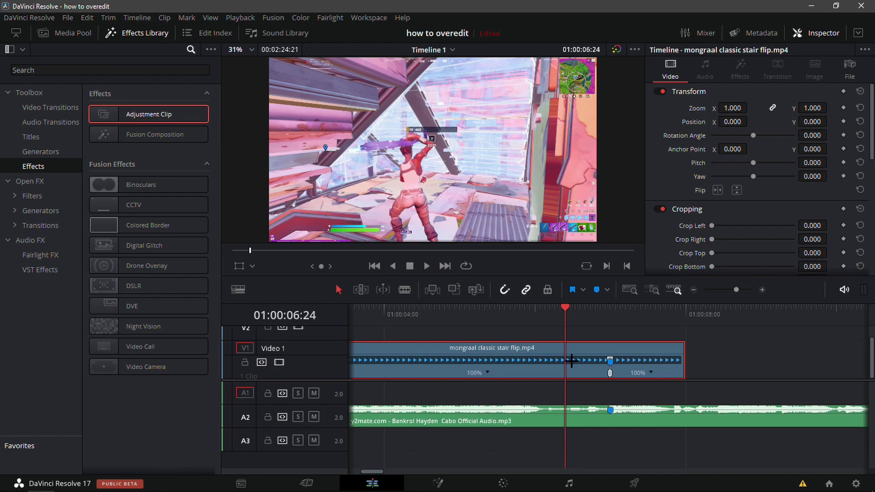
right_click(488, 371)
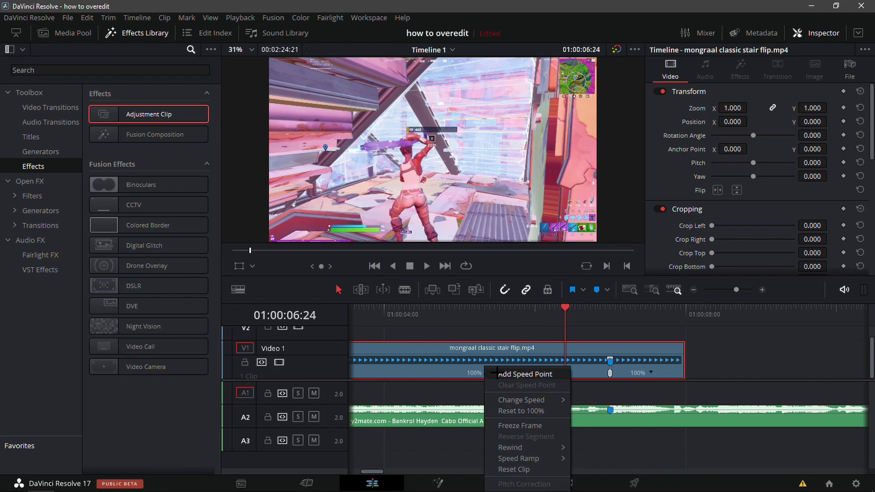
left_click(510, 375)
left_click(762, 290)
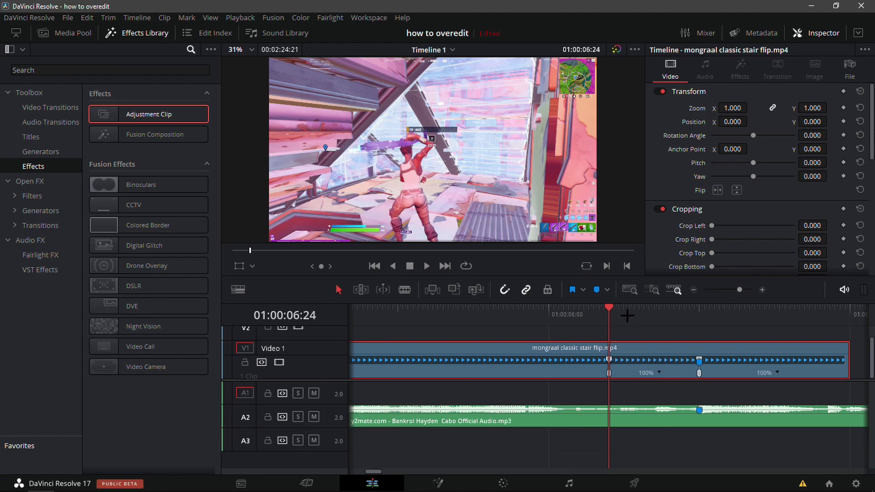
left_click_drag(617, 310, 655, 308)
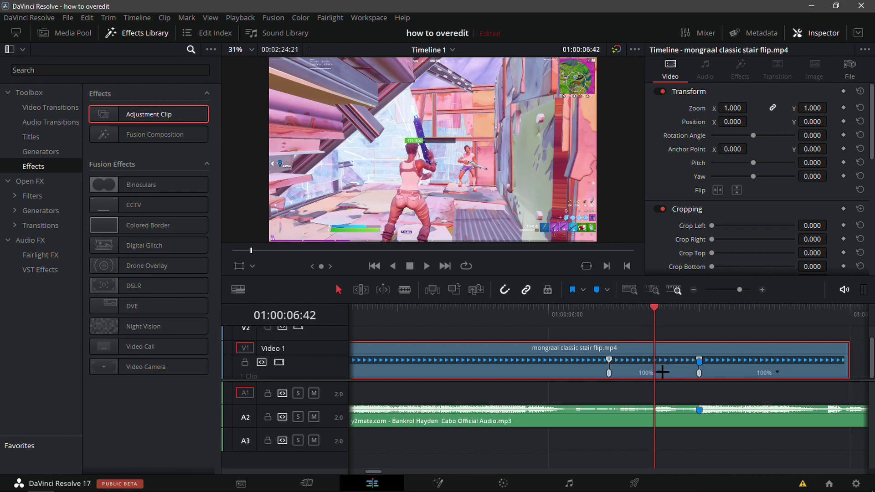
right_click(662, 372)
left_click(684, 386)
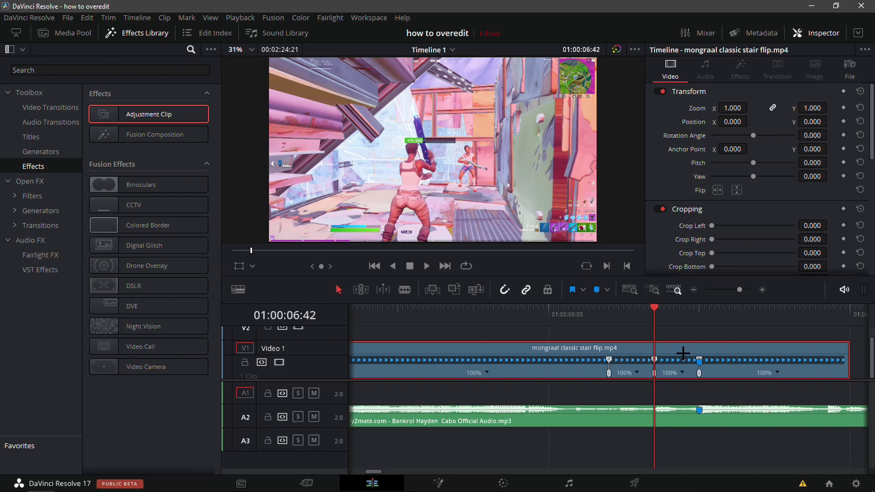
left_click_drag(655, 338, 623, 374)
Set the marker segment to 50% speed and briefly try 400% on the next segment.
right_click(635, 368)
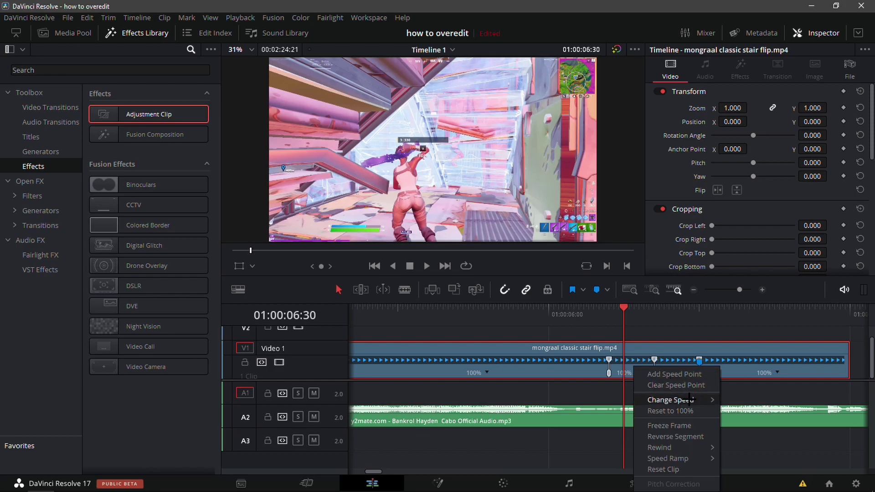
left_click(752, 396)
left_click_drag(663, 314, 702, 335)
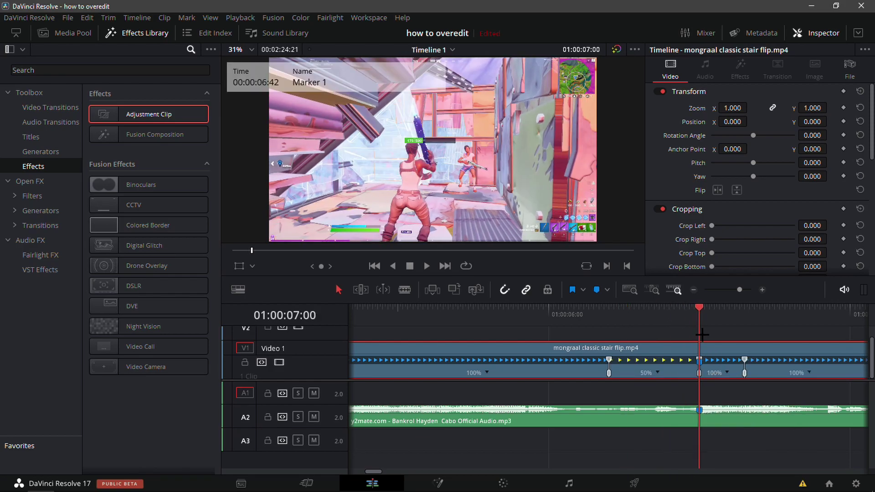
right_click(729, 369)
mouse_move(783, 405)
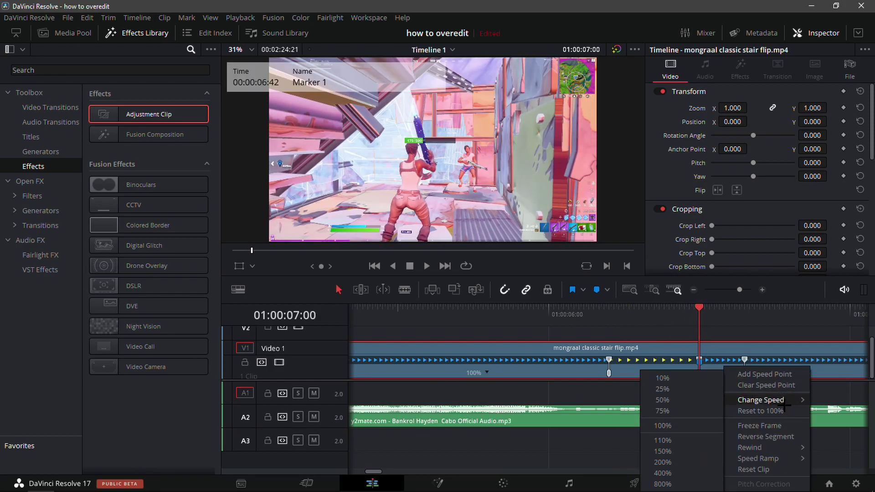
left_click(662, 473)
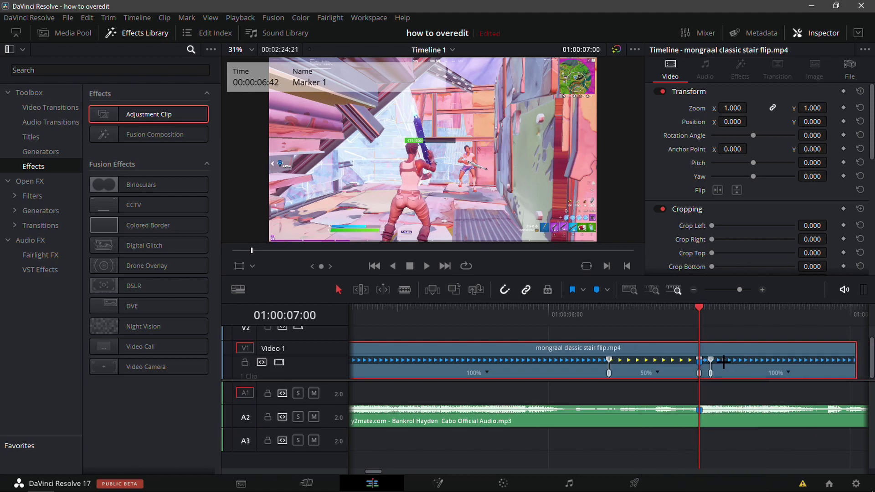
left_click(761, 289)
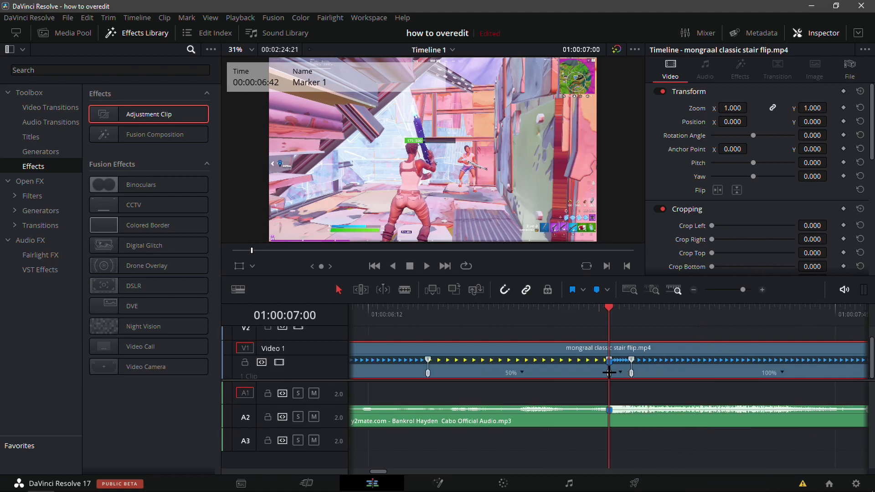
Pull the slow-motion speed point earlier and set the last segment to 50% speed.
left_click_drag(610, 373, 582, 374)
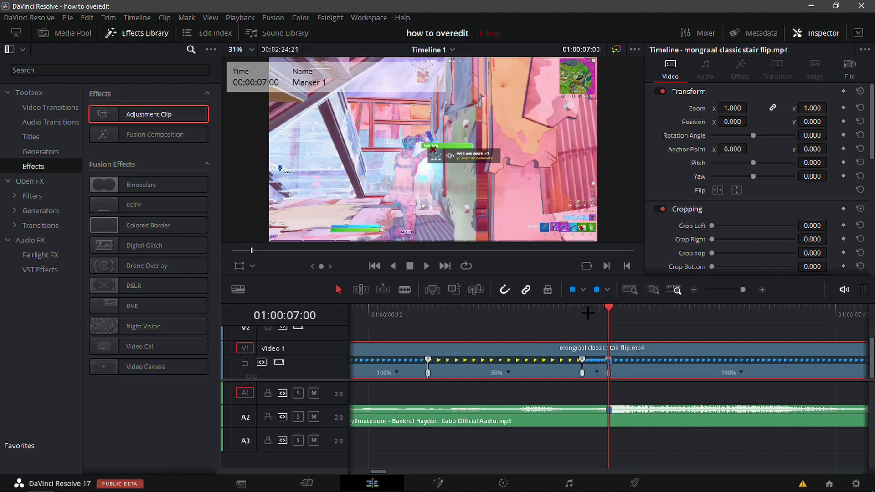
left_click(741, 372)
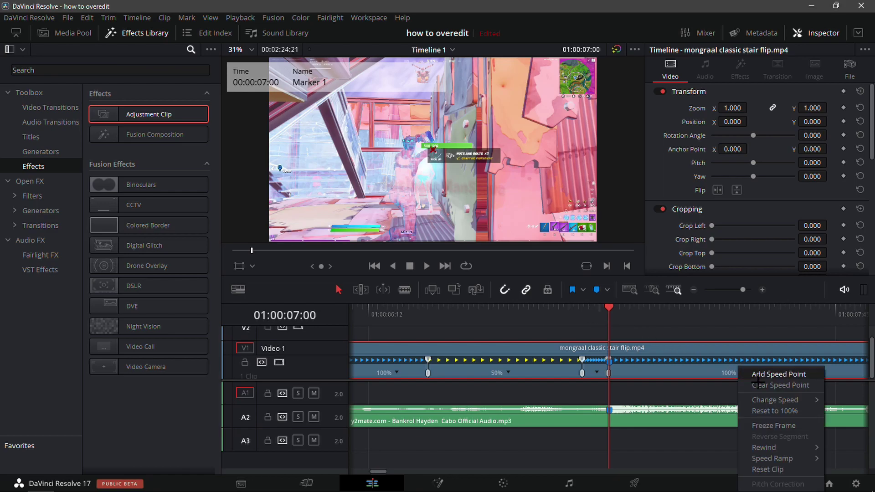
mouse_move(777, 399)
left_click(702, 401)
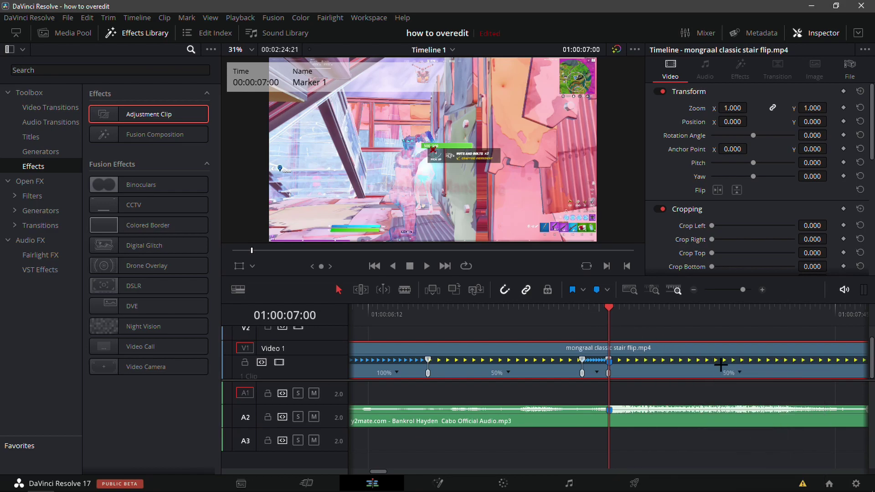
left_click(695, 290)
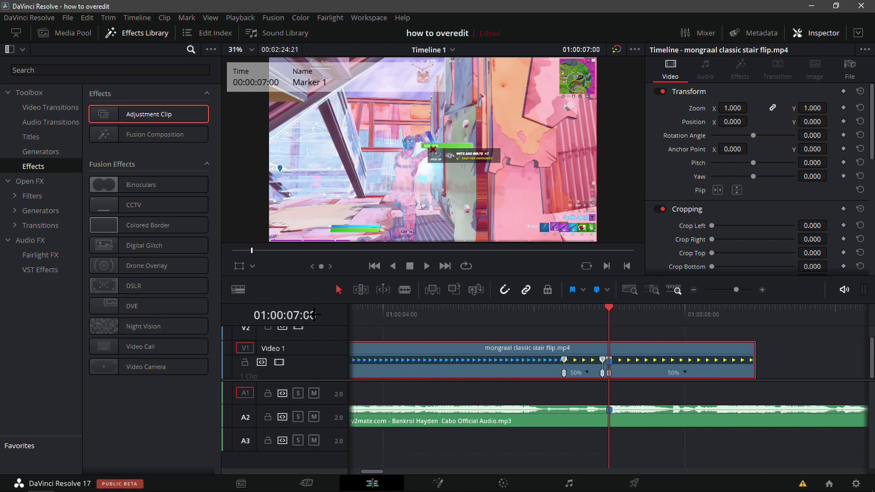
left_click_drag(625, 310, 684, 304)
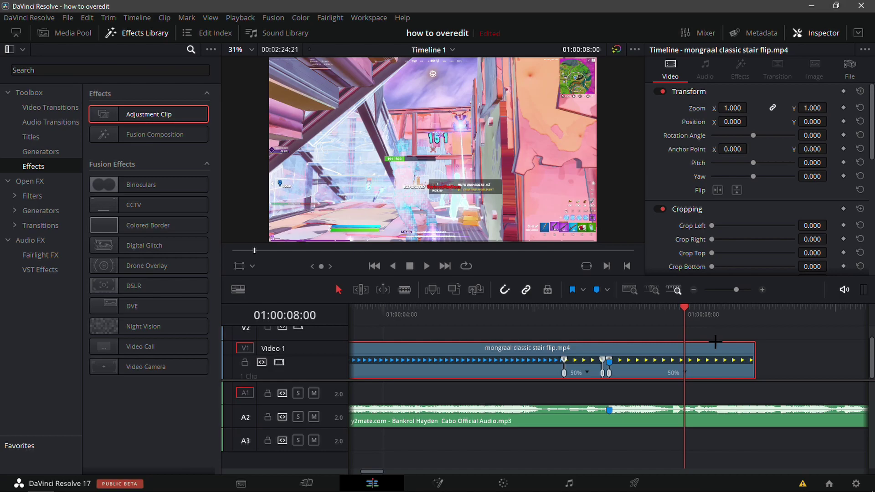
Trim off the clip's leftover end and play back the slow-motion section.
key("ctrl+b")
left_click(729, 354)
key("Delete")
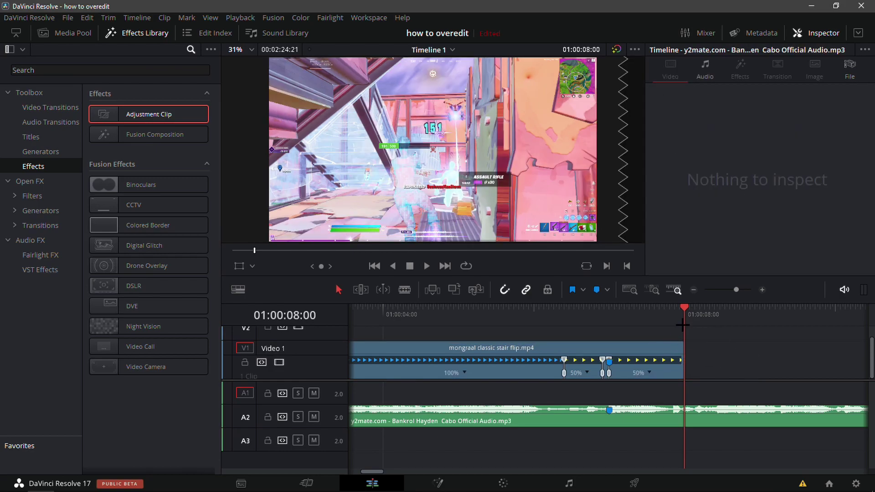
left_click_drag(683, 325, 520, 326)
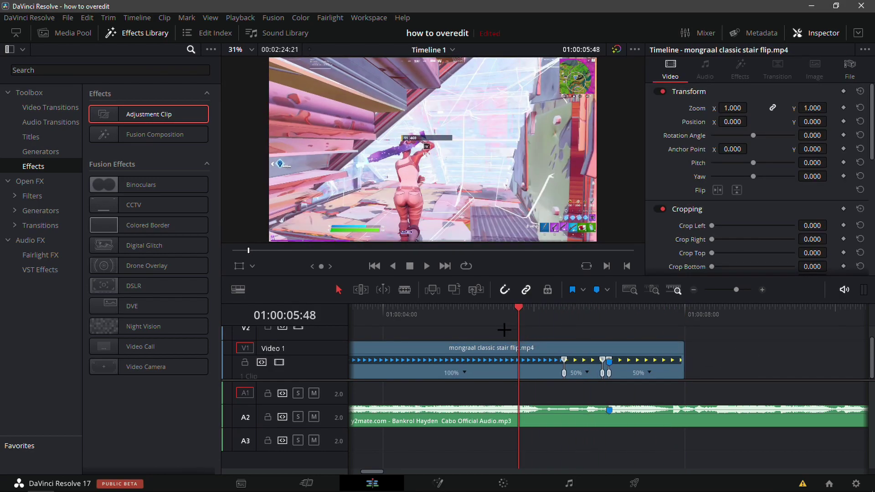
left_click(492, 321)
key("space")
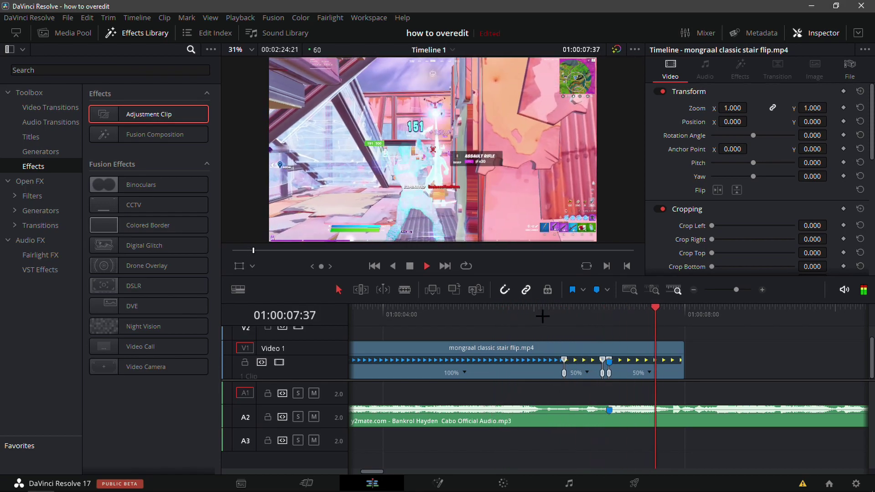
left_click_drag(549, 314, 547, 313)
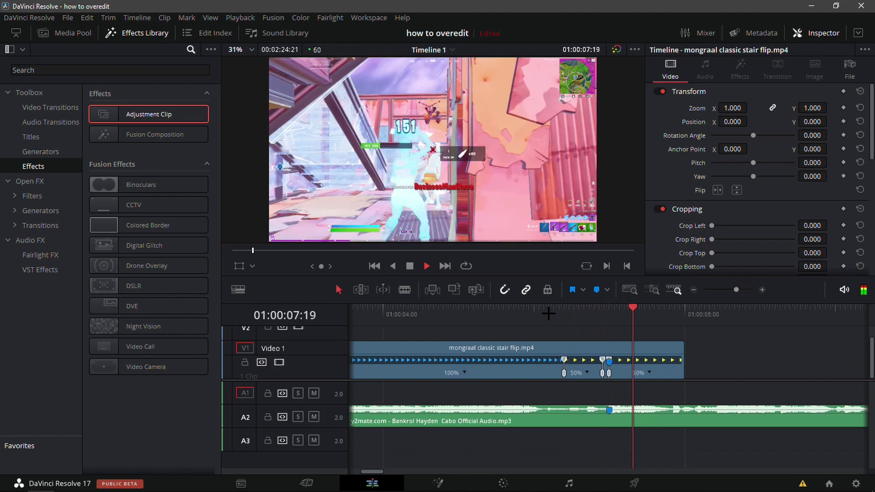
key("space")
left_click_drag(568, 314, 564, 332)
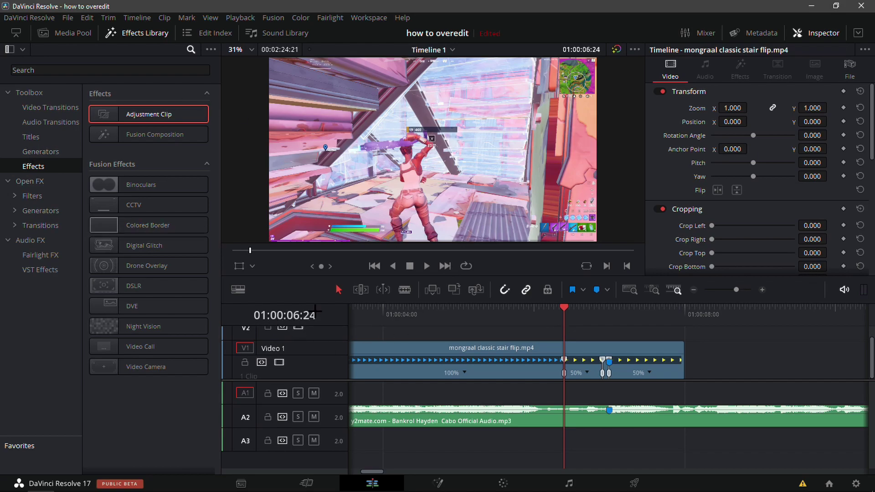
Blade the stair-flip clip at 01:00:07:00 and 01:00:06:20.
left_click(405, 289)
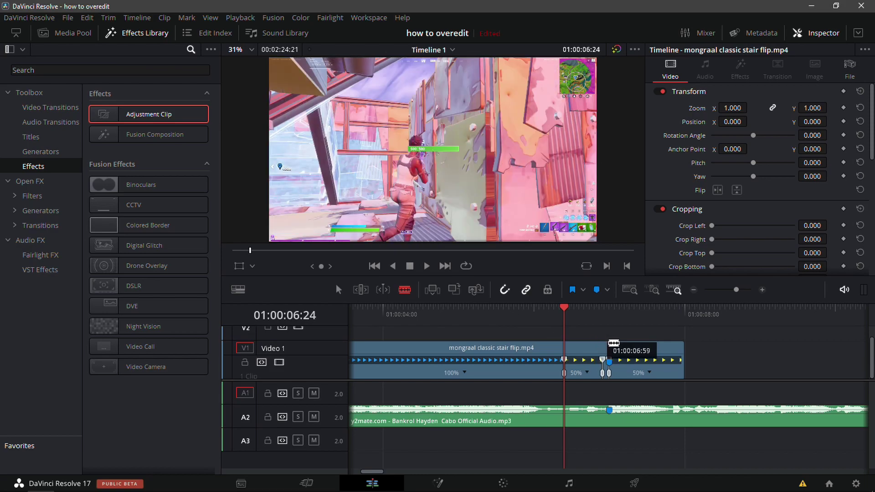
left_click(609, 348)
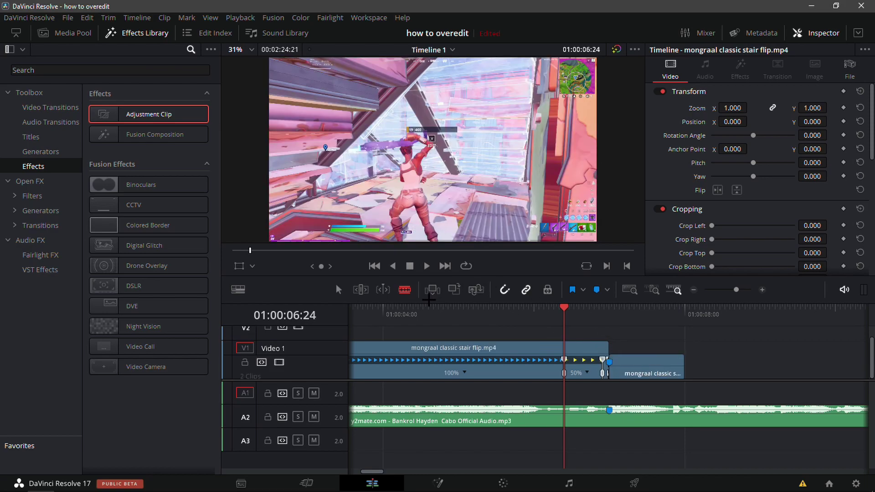
left_click(338, 289)
left_click(609, 306)
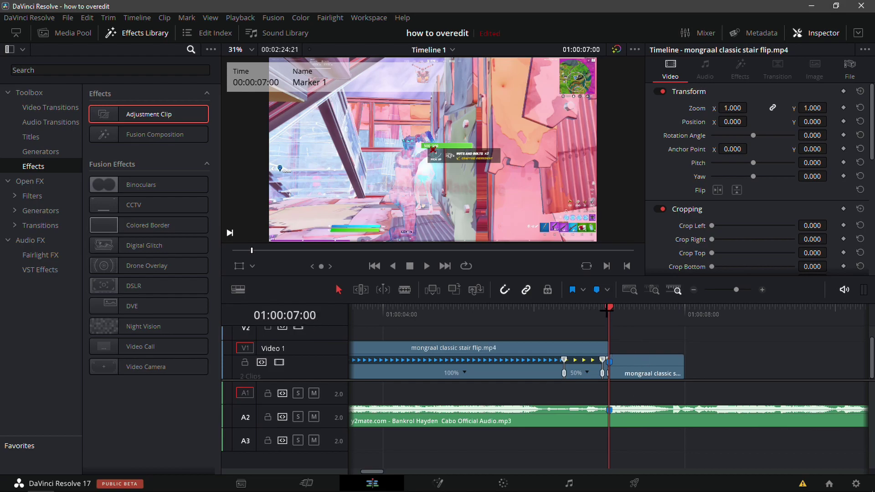
left_click_drag(609, 310, 559, 312)
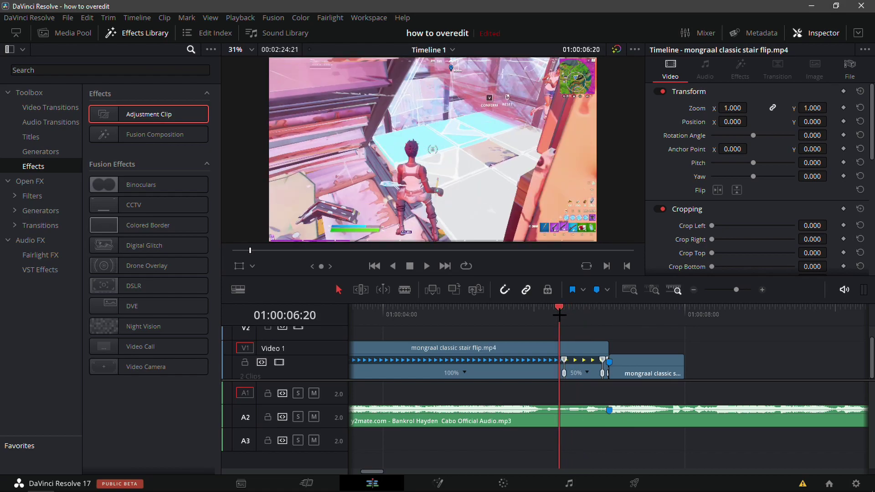
left_click(404, 290)
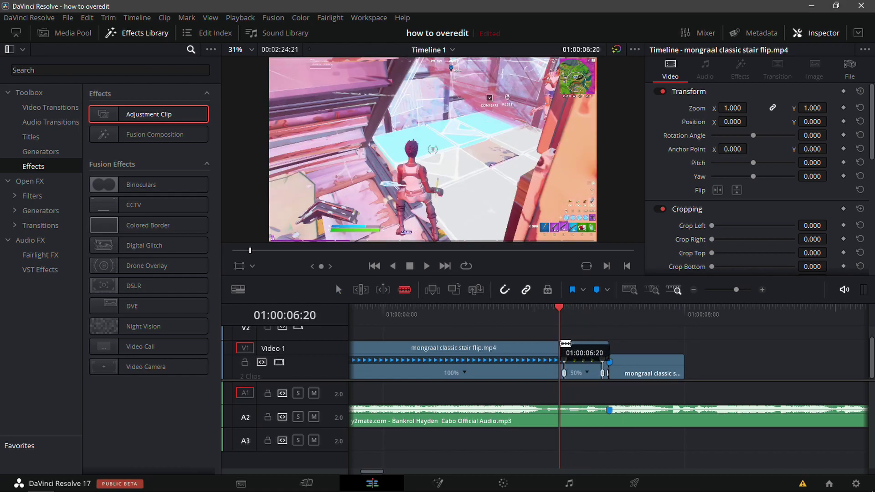
left_click(564, 343)
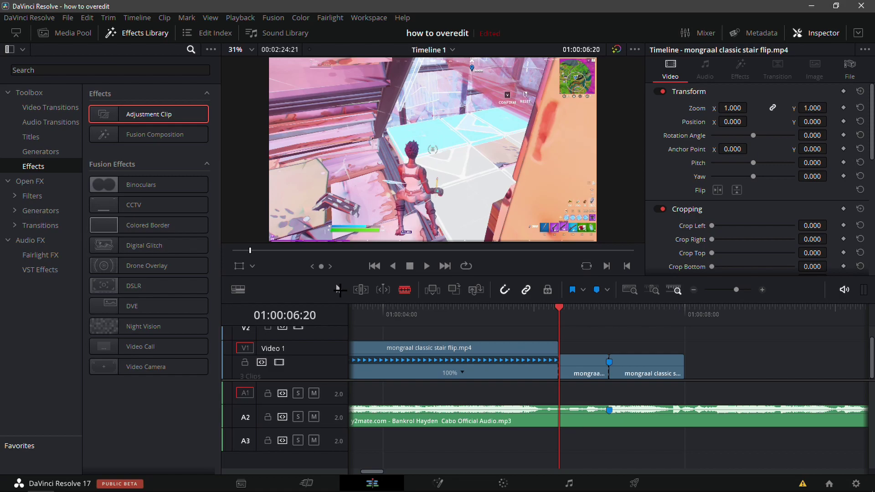
Drop the 'looks' Open FX effect onto the middle clip and open its Looks editor.
key("a")
left_click(562, 317)
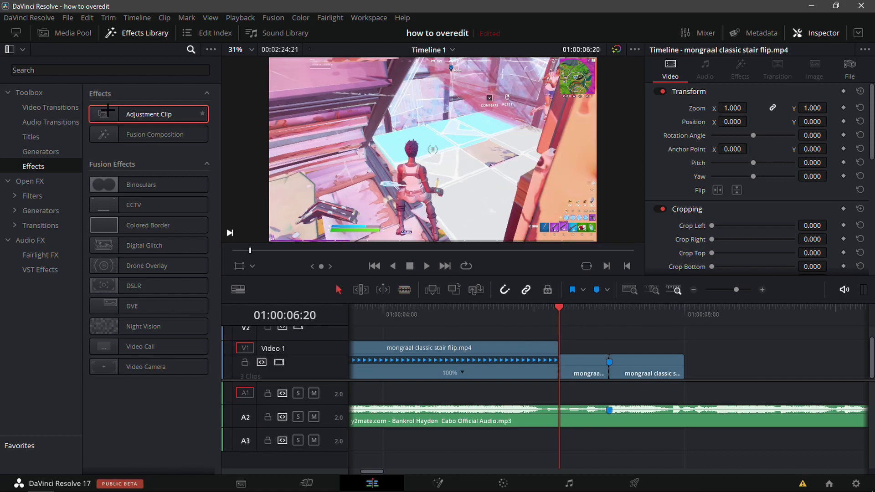
left_click(45, 181)
left_click(25, 70)
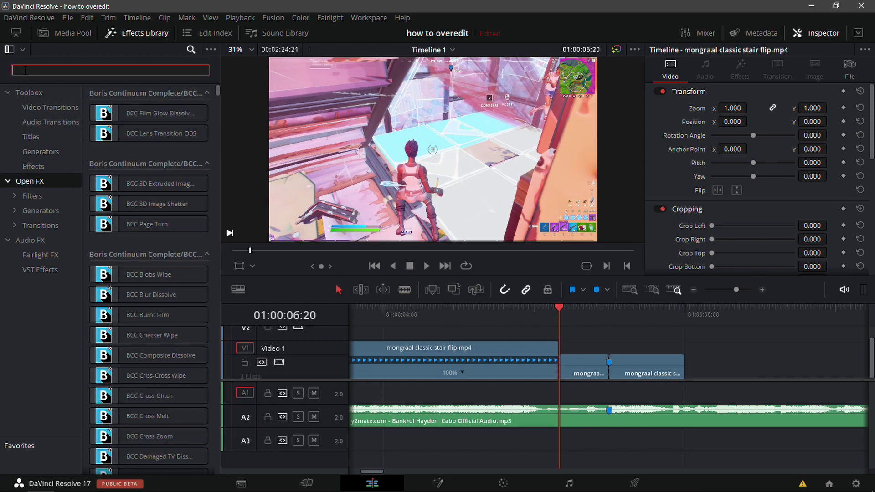
type("look")
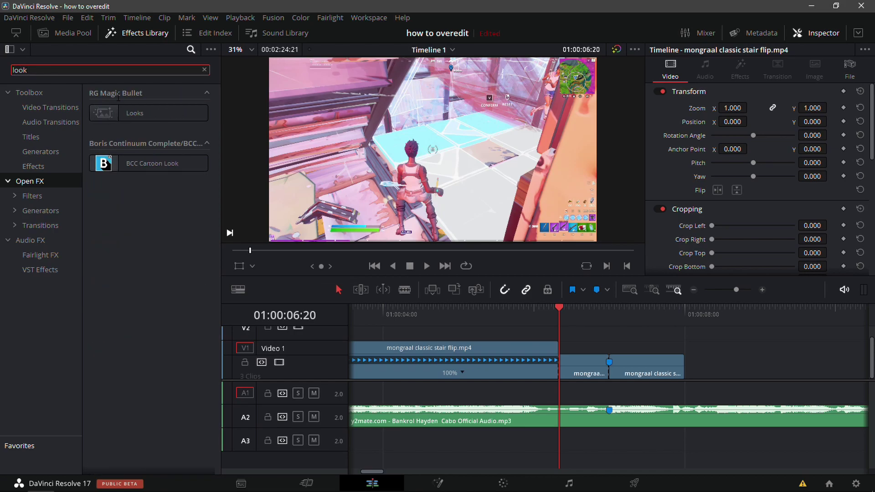
type("s")
left_click_drag(121, 114, 570, 362)
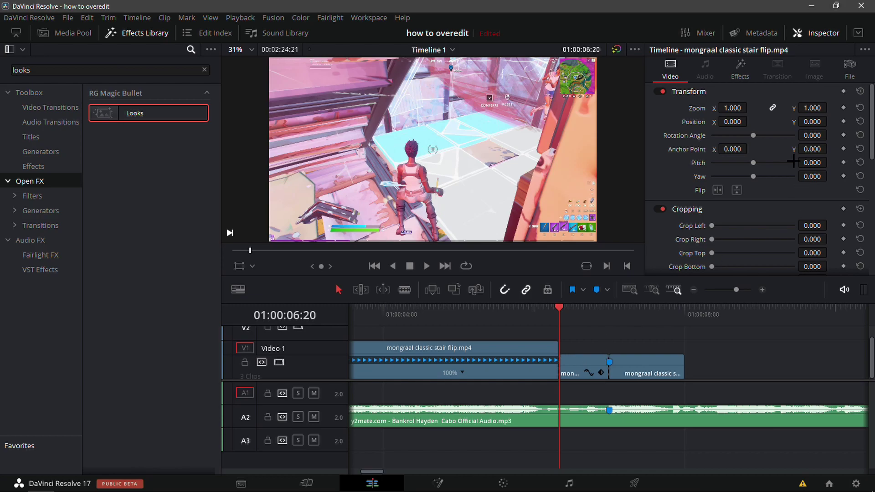
left_click(746, 73)
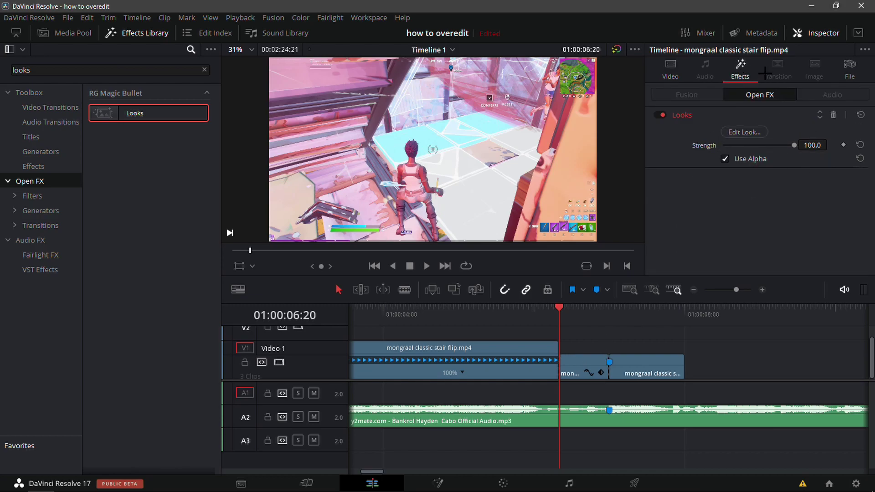
left_click(747, 132)
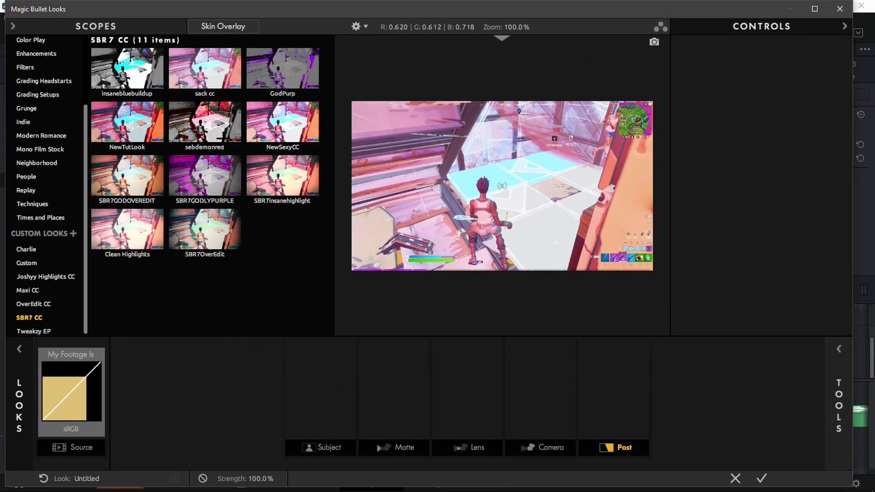
Choose the insanebluebuildup preset in Magic Bullet Looks and apply it back in Resolve.
left_click(213, 132)
left_click(145, 72)
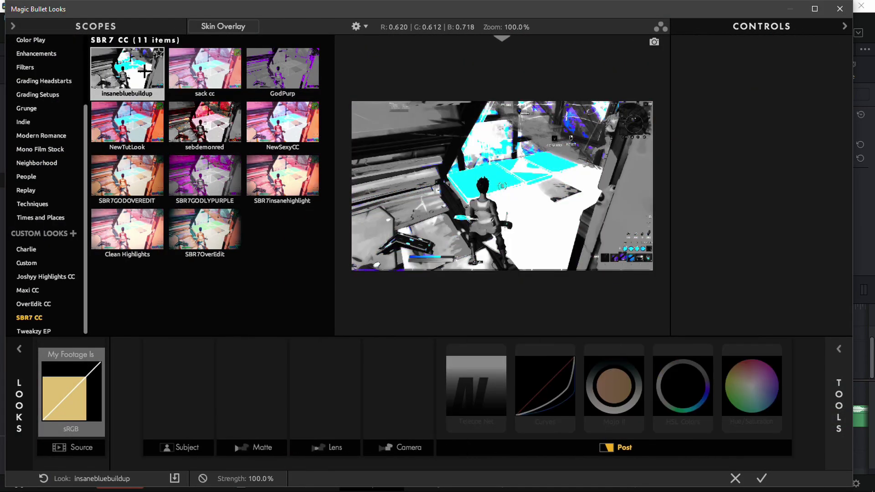
left_click(683, 386)
left_click(761, 478)
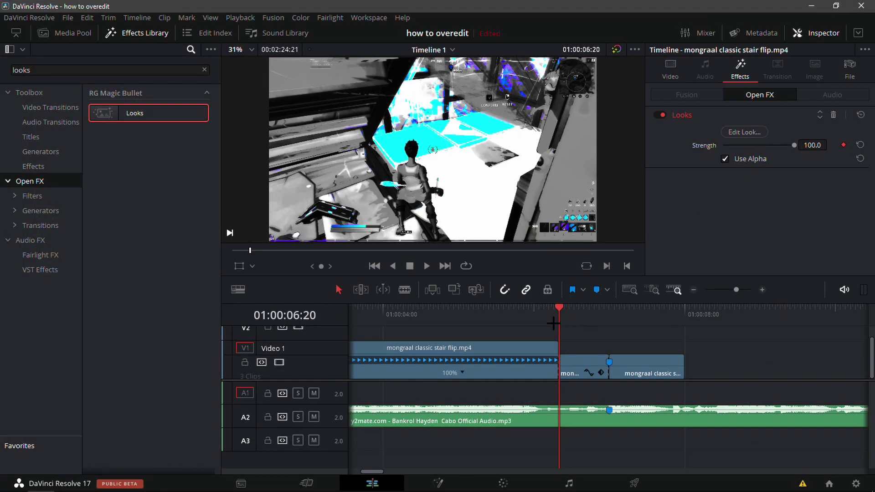
Keyframe the Looks Strength at 0.0 on 01:00:06:20.
mouse_move(559, 308)
left_mouse_down()
mouse_move(590, 308)
mouse_move(559, 308)
left_mouse_up()
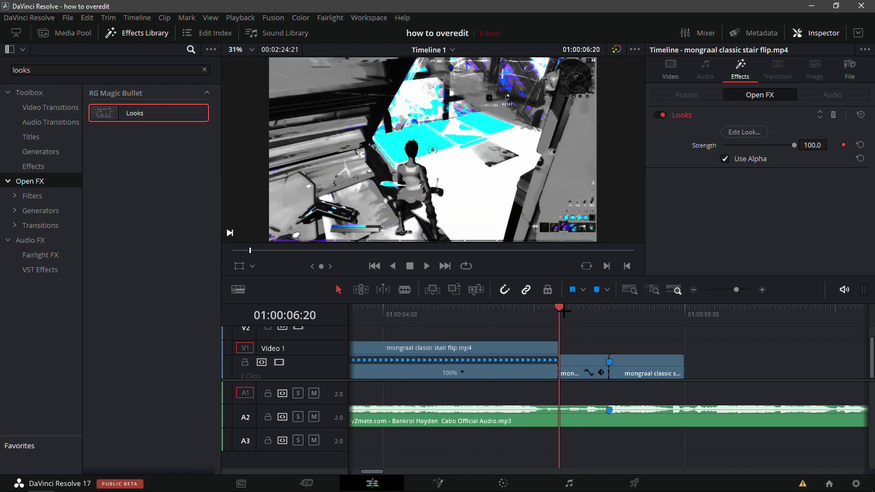
left_click(826, 145)
key("BackSpace")
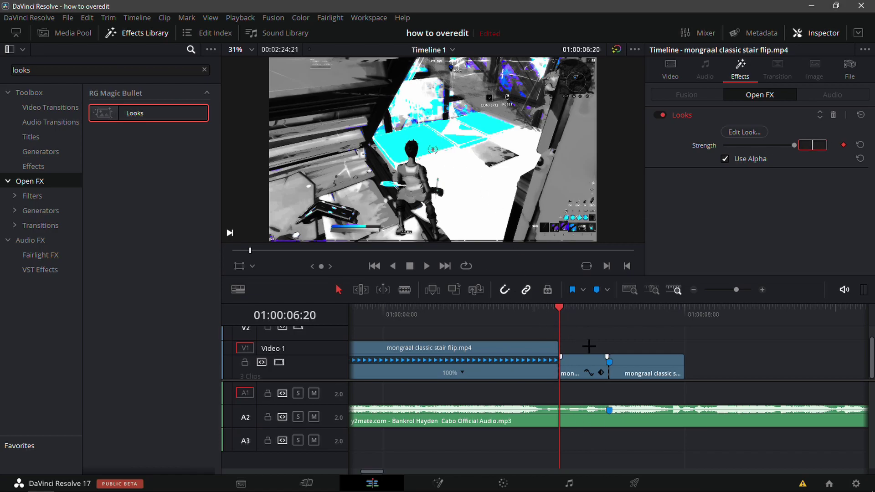
key("Left")
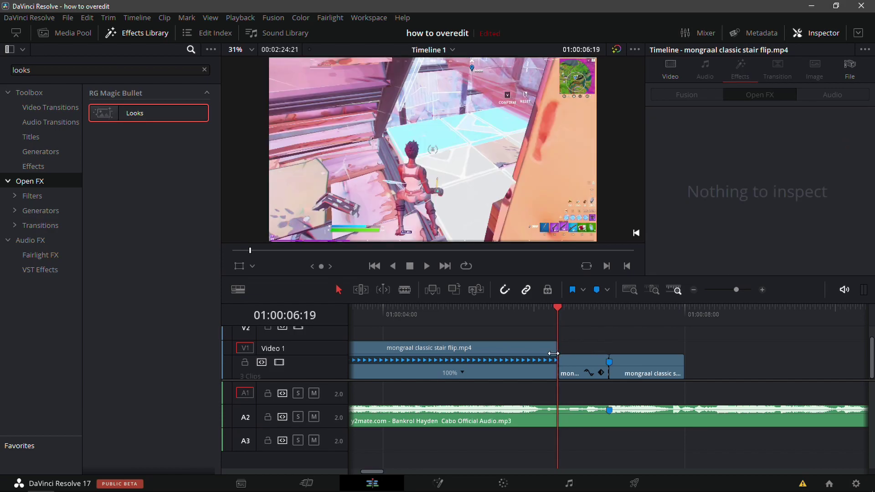
key("Right")
scroll(583, 360, "down", 1)
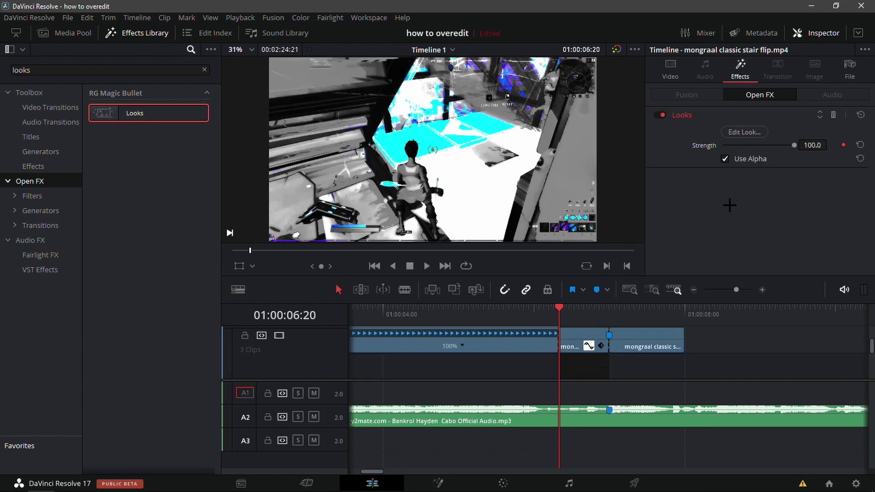
left_click(816, 145)
type("0")
key("Return")
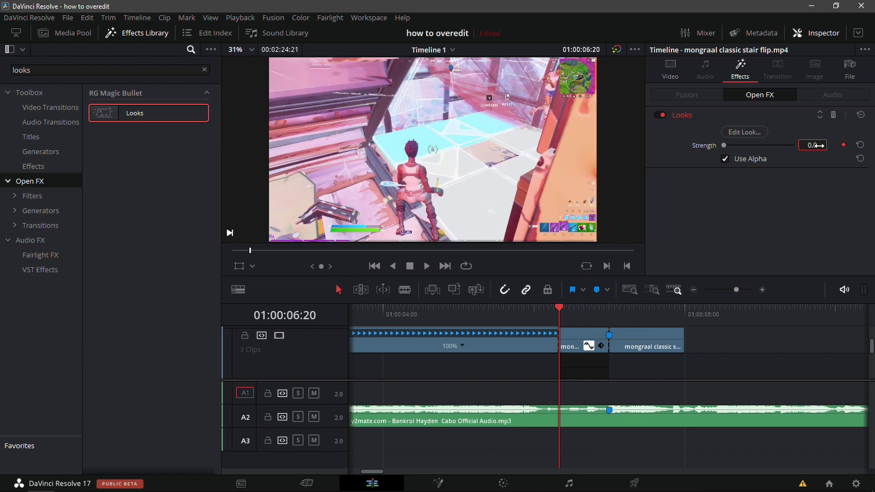
Keyframe Strength 100.0 at 01:00:06:39 and play back the grade fading in.
scroll(583, 349, "up", 1)
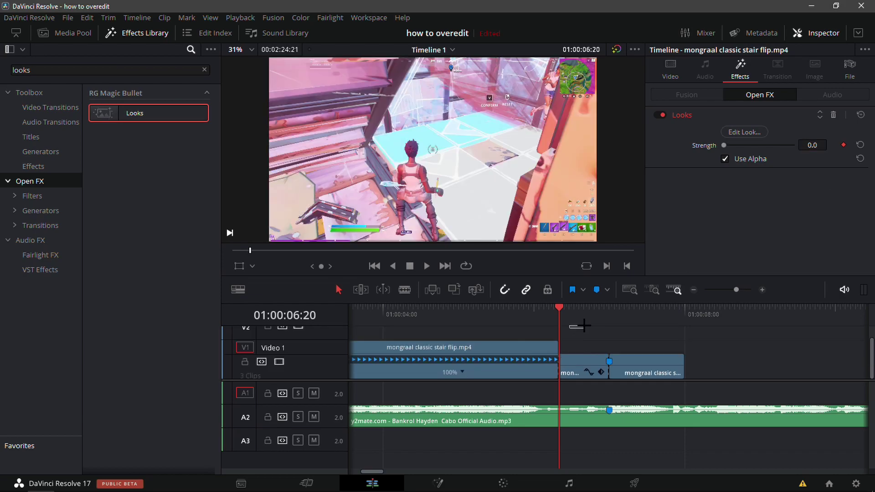
left_click_drag(579, 314, 585, 316)
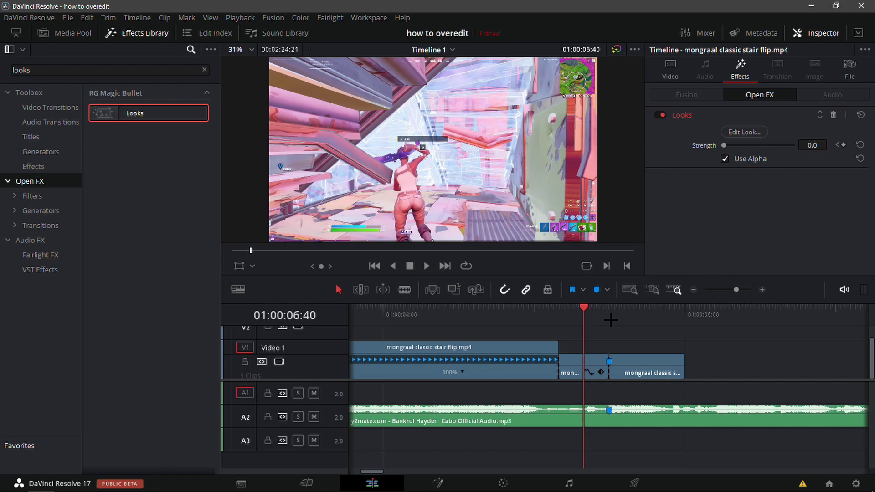
key("Left")
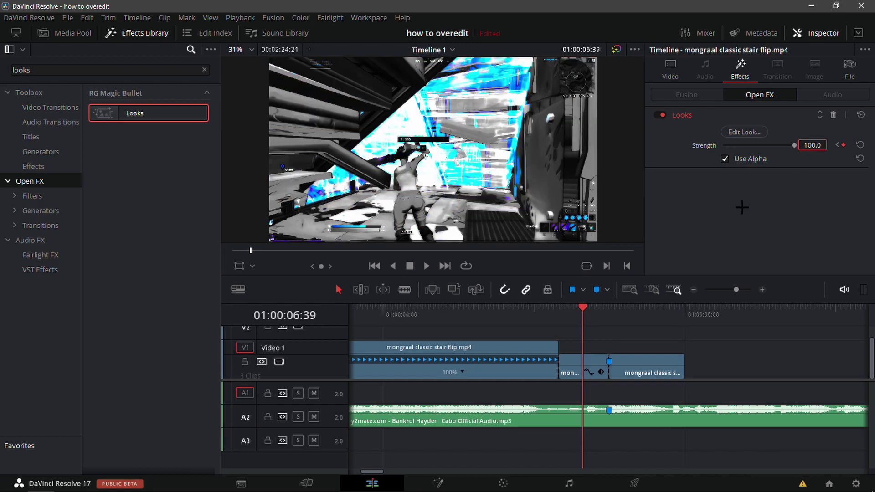
left_click_drag(582, 301, 566, 322)
left_click(531, 320)
key("space")
key("space")
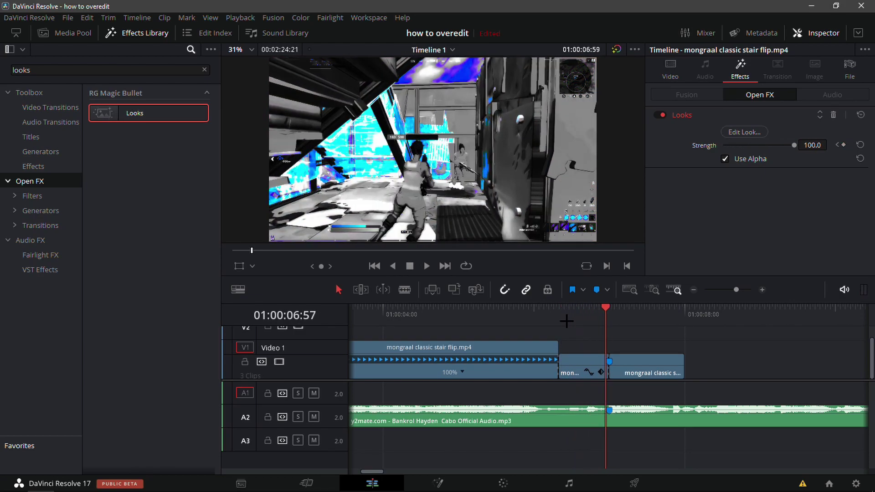
left_click_drag(596, 314, 564, 315)
left_click(694, 289)
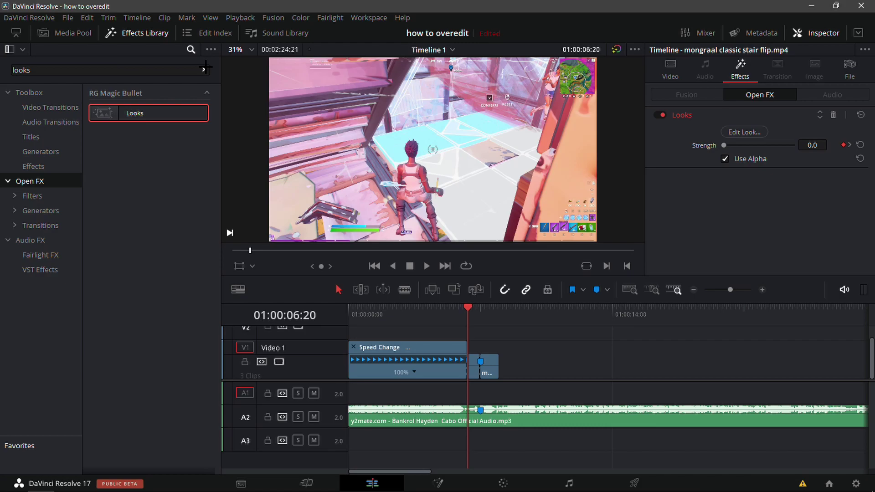
Place an Adjustment Clip on V2, stretch it across the edit, and open it in Fusion.
left_click(33, 166)
left_click_drag(151, 114, 339, 339)
left_click(418, 339)
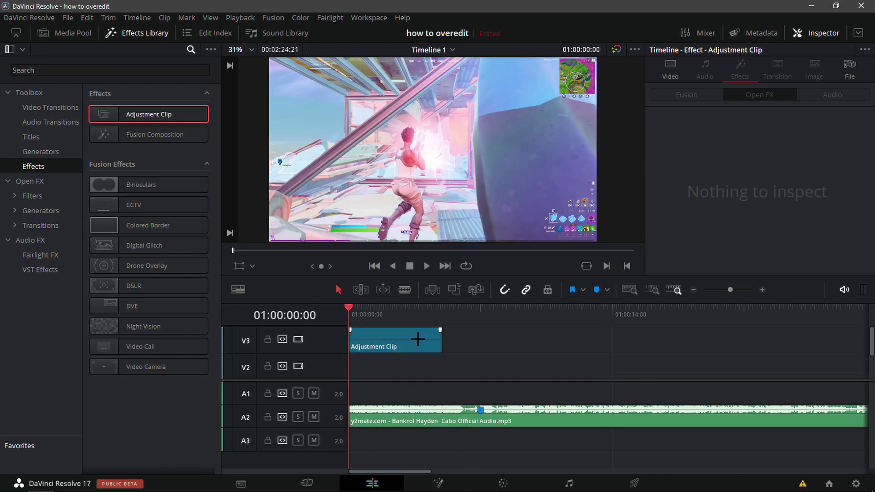
left_click_drag(437, 340, 780, 340)
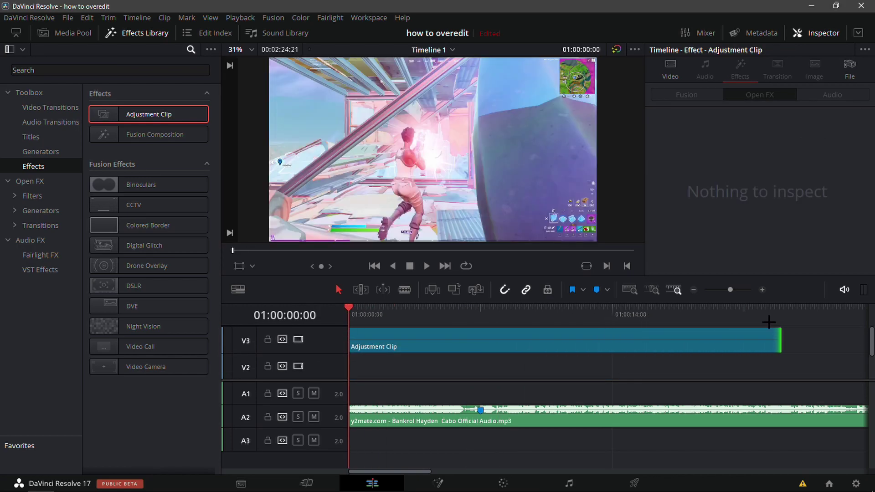
left_click(692, 290)
left_click(440, 344)
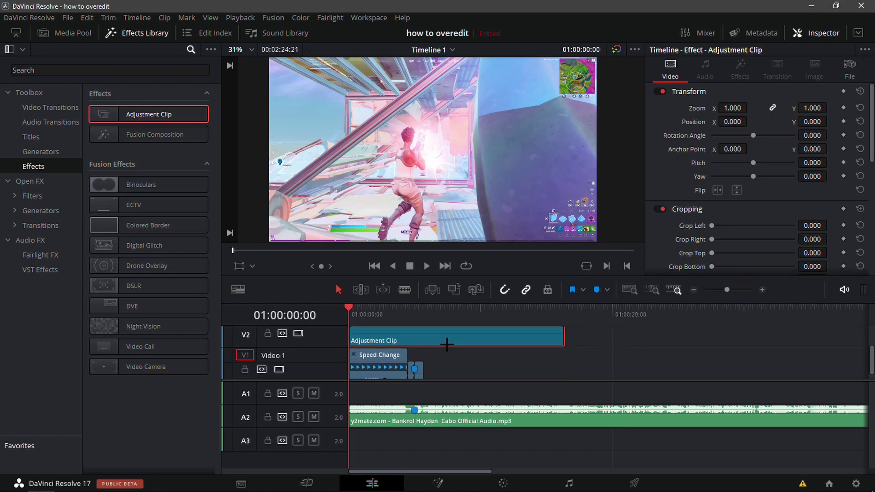
left_click_drag(378, 319, 440, 315)
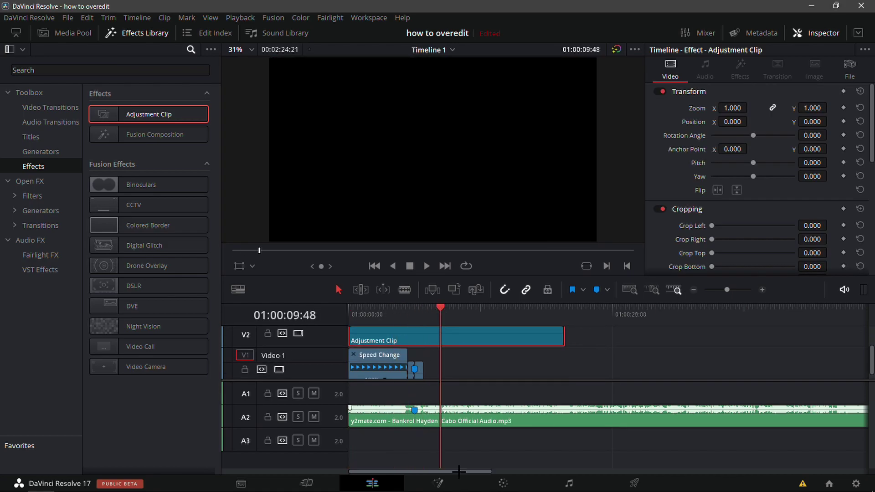
left_click(438, 483)
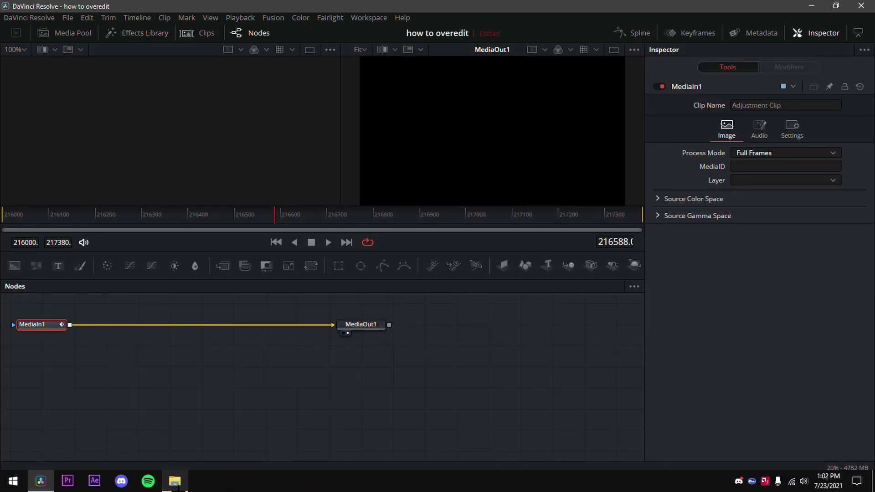
Open the OVEREDIT TUTORIAL folder and select the GodZoomOutBuildup.setting preset.
left_click(175, 480)
scroll(360, 184, "up", 10)
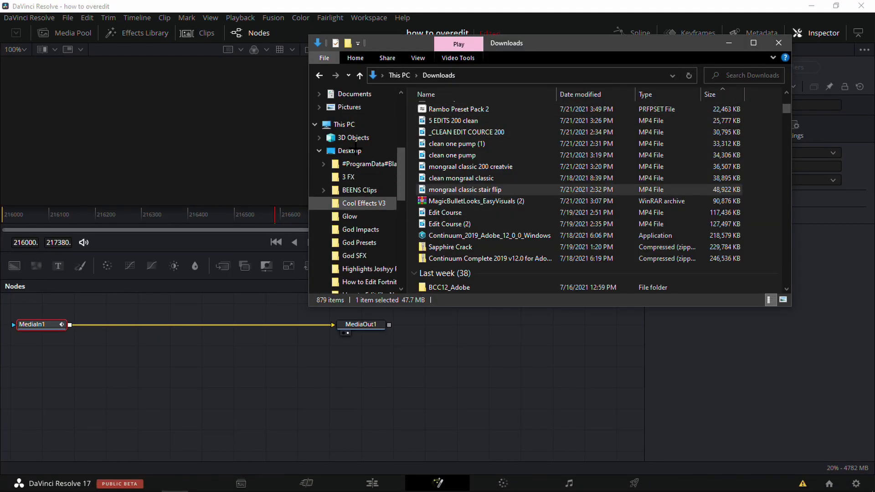
left_click(362, 194)
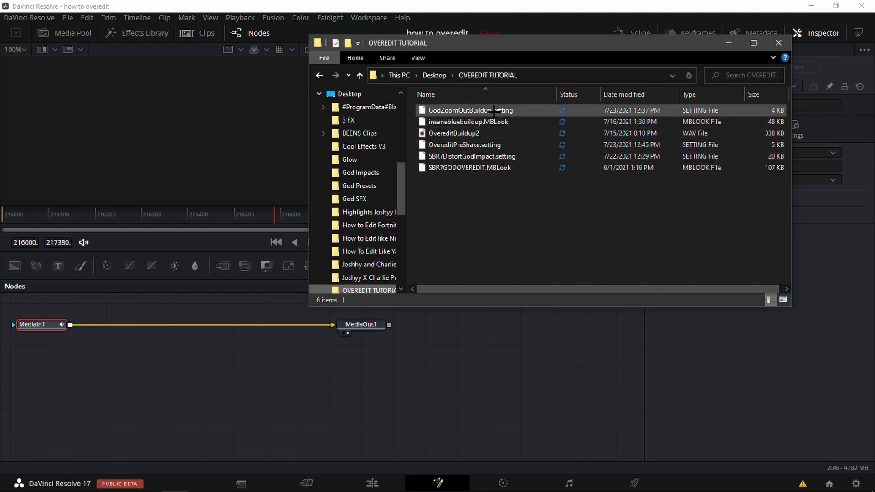
left_click_drag(493, 110, 465, 110)
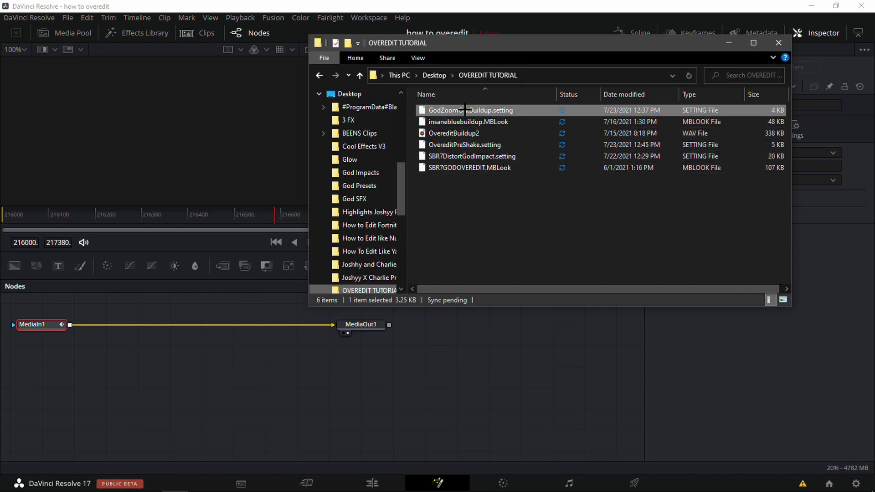
Rename the preset GodZoominBuildup.setting and drop it between MediaIn1 and MediaOut1.
right_click(472, 110)
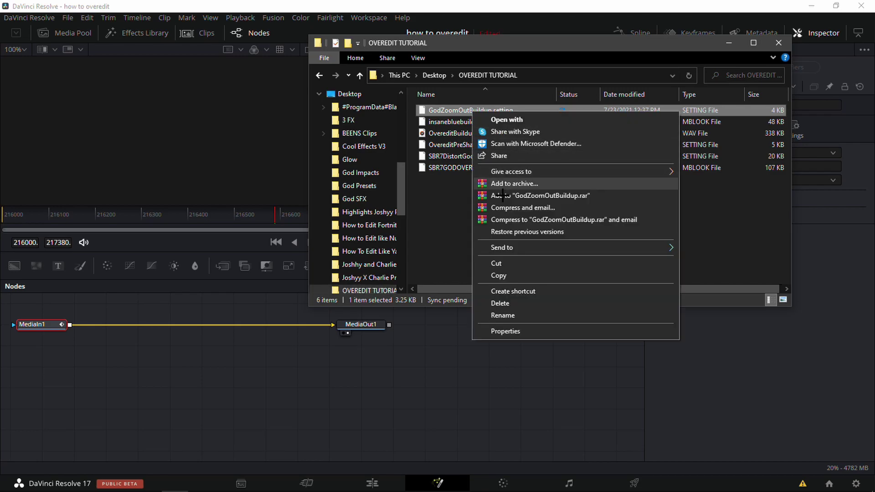
left_click(498, 315)
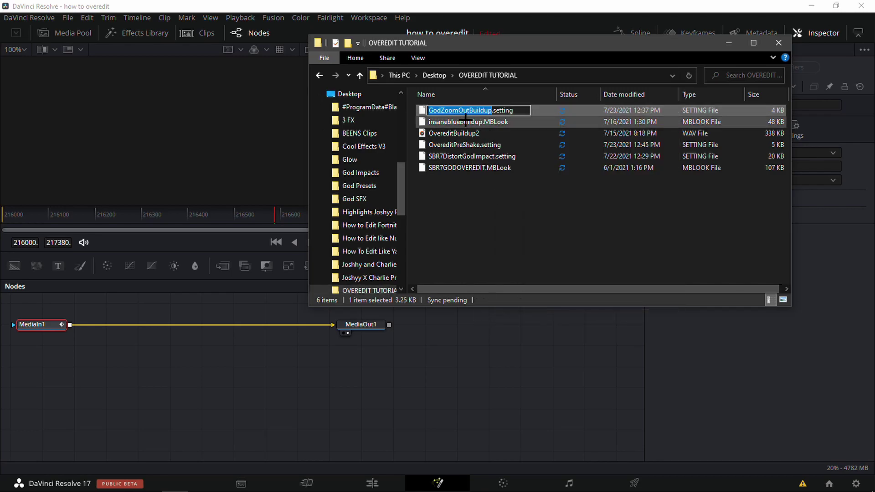
left_click(469, 110)
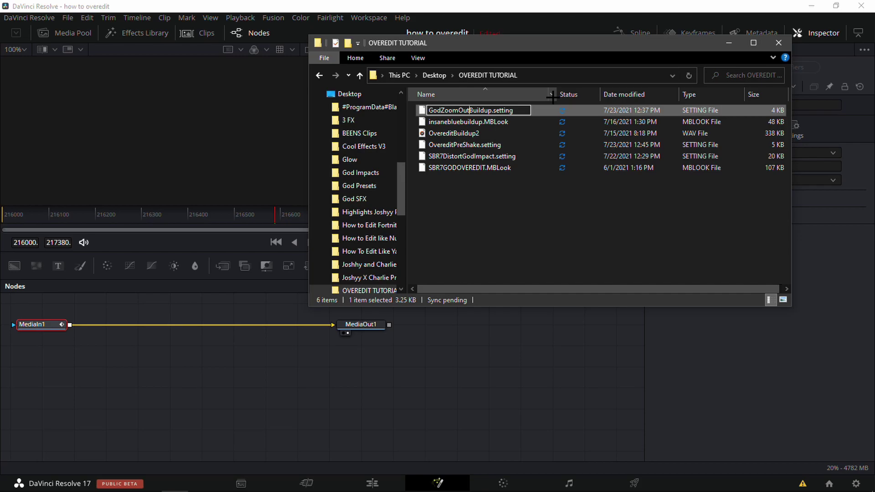
type("in")
key("Return")
left_click_drag(465, 110, 229, 315)
left_click(242, 435)
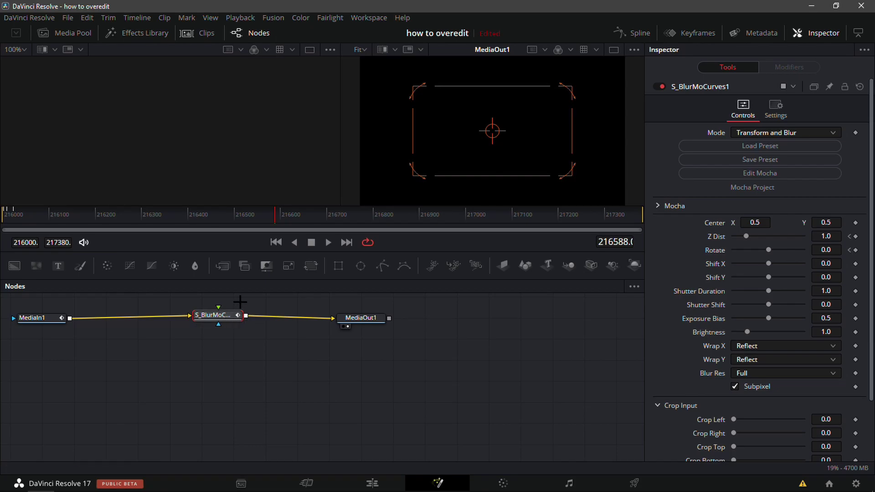
Move the Adjustment Clip to V3 and extend it back to the timeline start.
left_click_drag(33, 214, 8, 214)
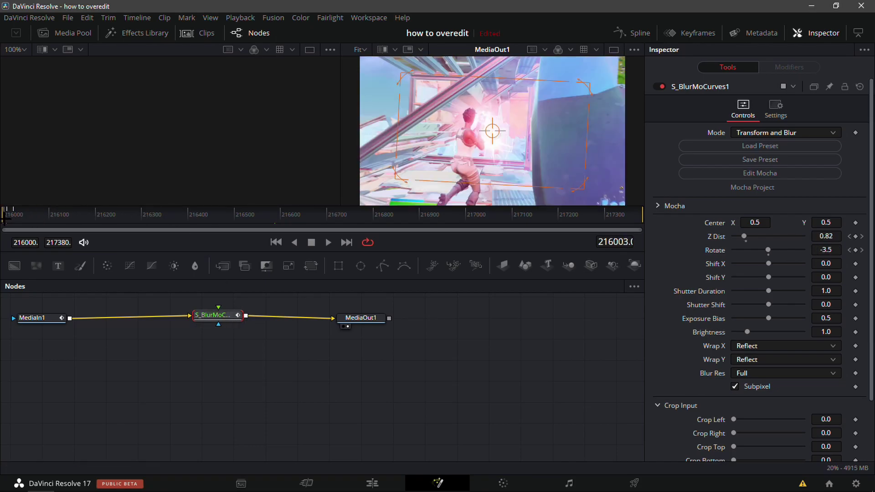
left_click(377, 478)
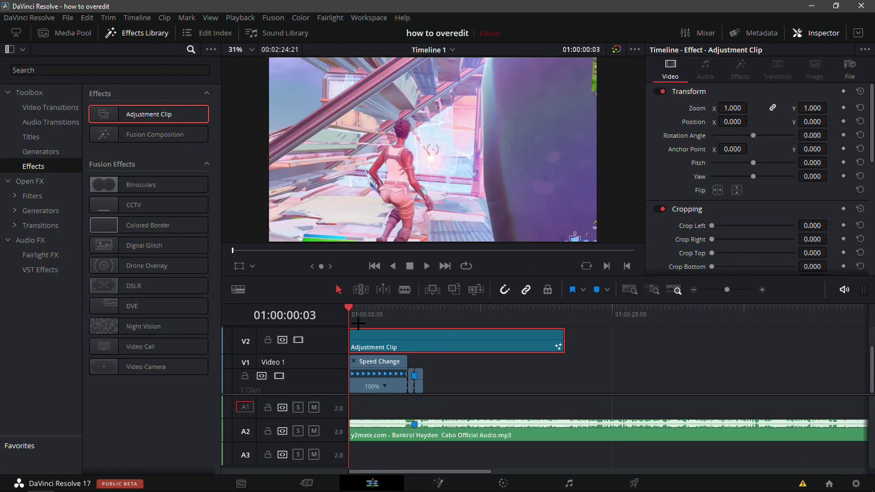
left_click_drag(358, 322, 595, 336)
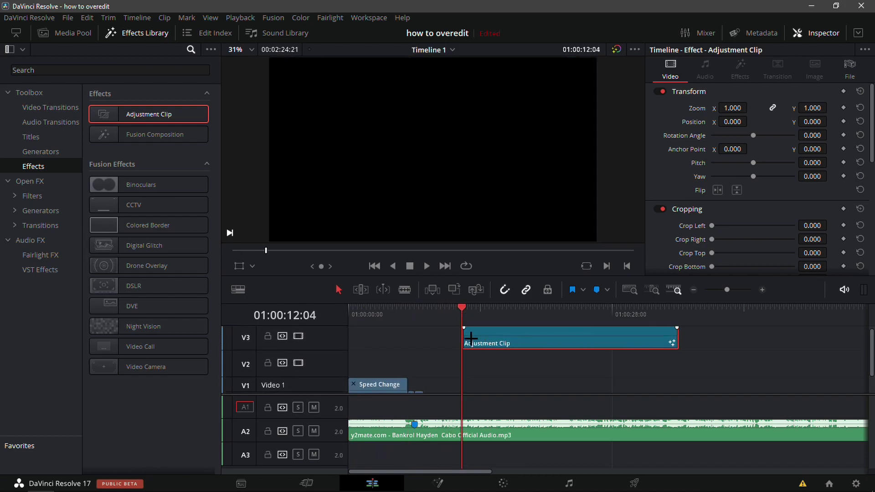
left_click_drag(471, 337, 357, 337)
Scrub the Adjustment Clip's Fusion composition to check the zoom animation around the cut.
left_click(438, 483)
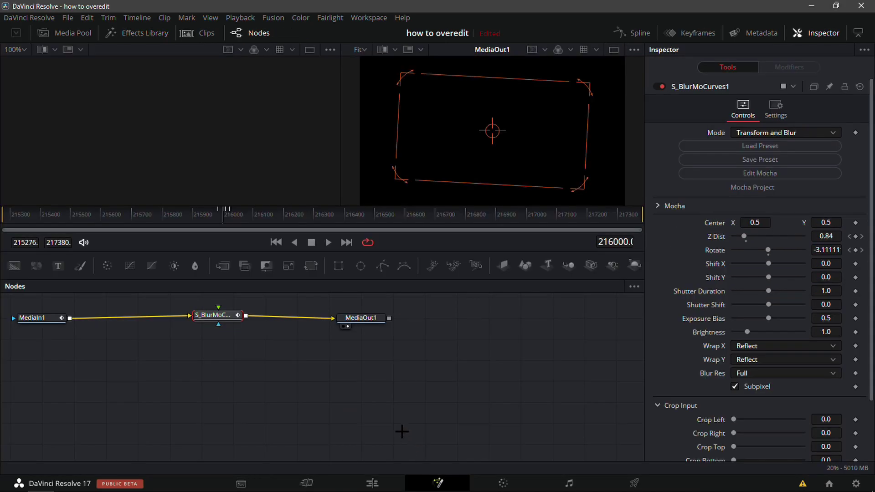
left_click_drag(223, 216, 218, 217)
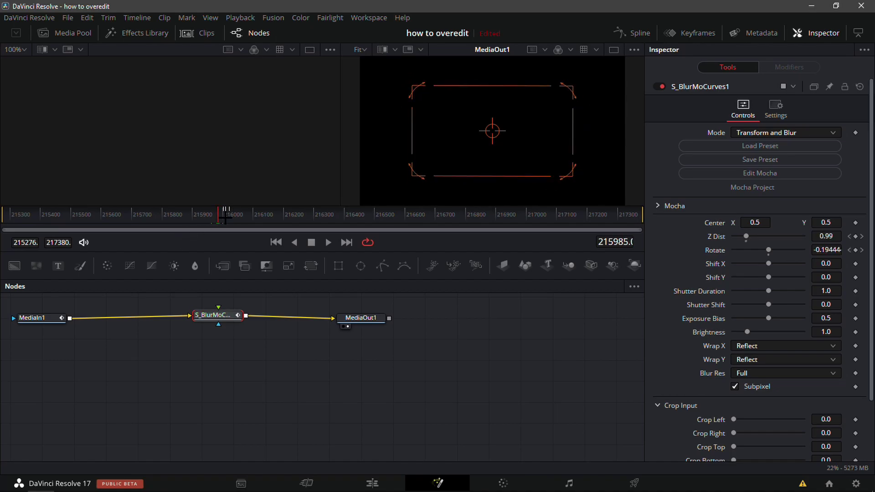
key("Left")
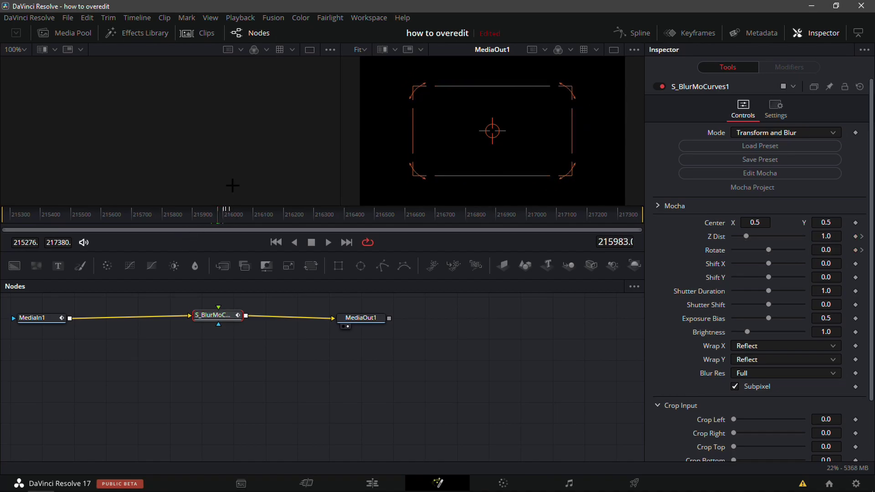
left_click_drag(218, 217, 230, 219)
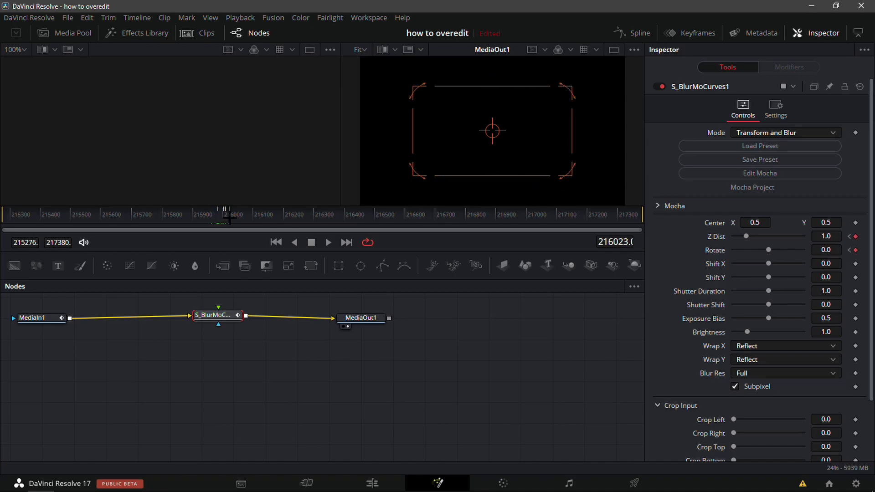
Mark 01:00:07:00 on the adjustment clip, move it down to V2 and trim its start later.
left_click(381, 481)
left_click(496, 334)
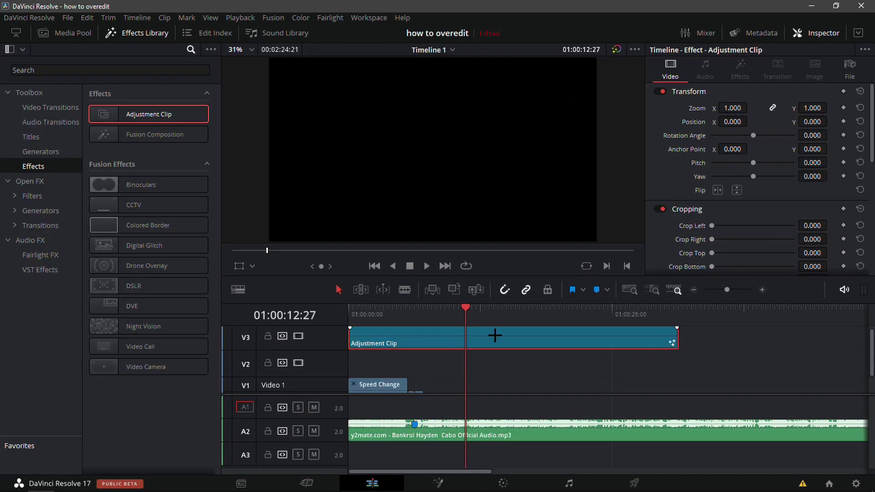
key("m")
key("m")
key("Escape")
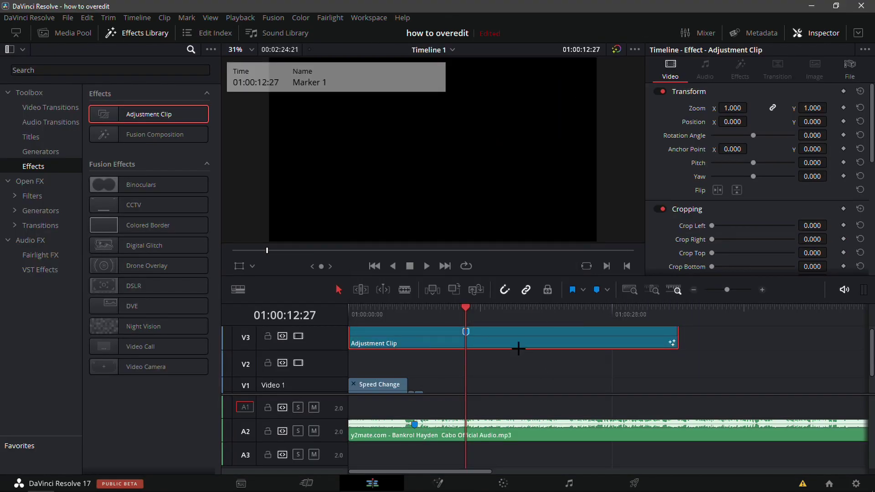
left_click_drag(519, 349, 514, 361)
scroll(513, 361, "down", 2)
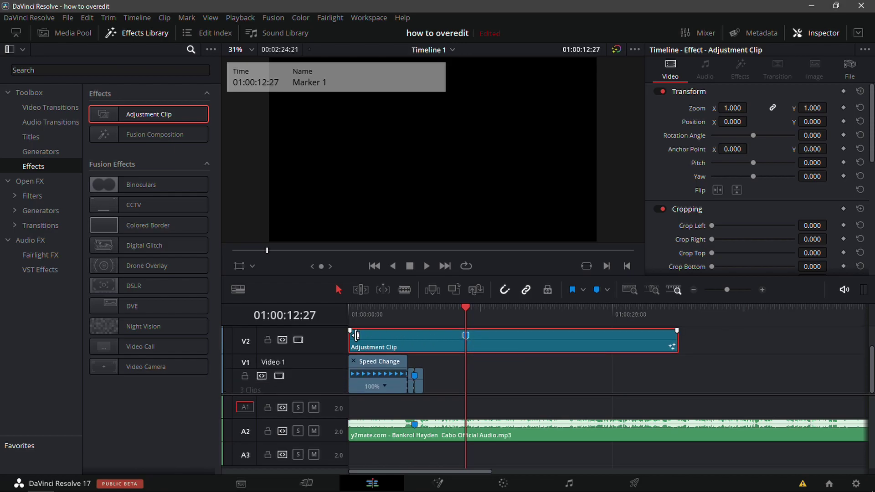
mouse_move(359, 340)
left_mouse_down()
mouse_move(429, 337)
mouse_move(368, 339)
mouse_move(407, 341)
left_mouse_up()
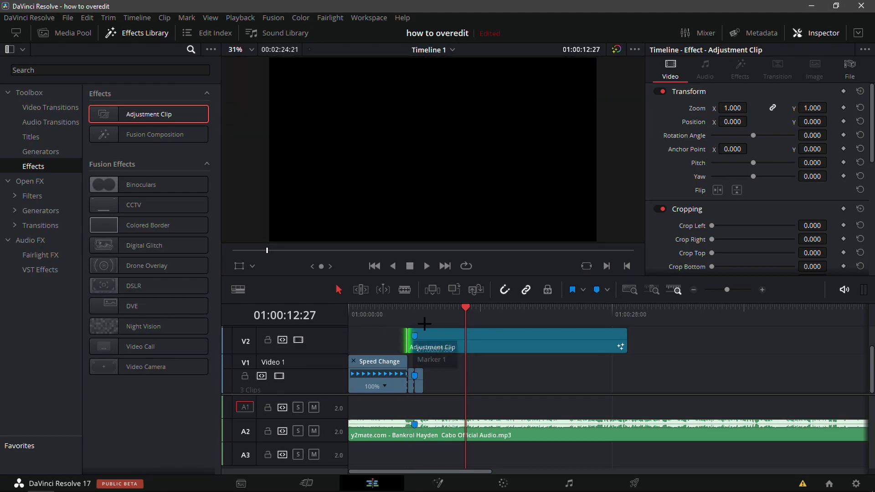
Zoom in on the edit and play back from the clip's new start at 01:00:06:20.
left_click(404, 315)
left_click(766, 289)
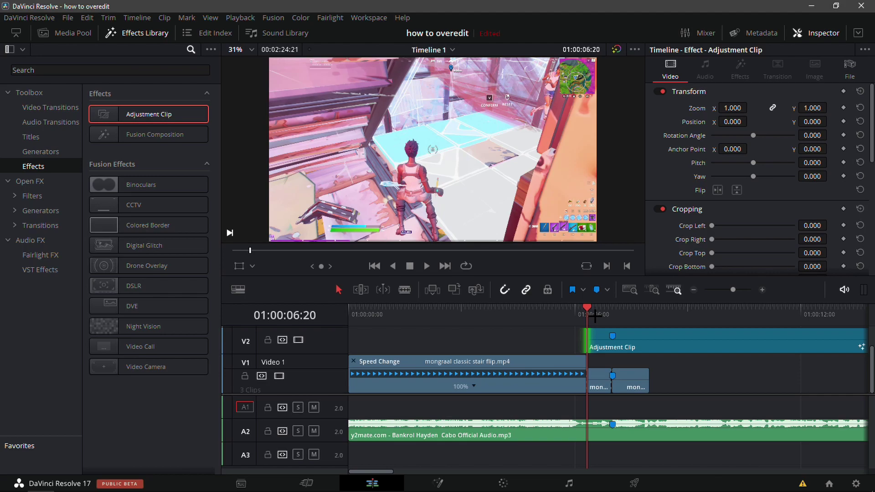
key("space")
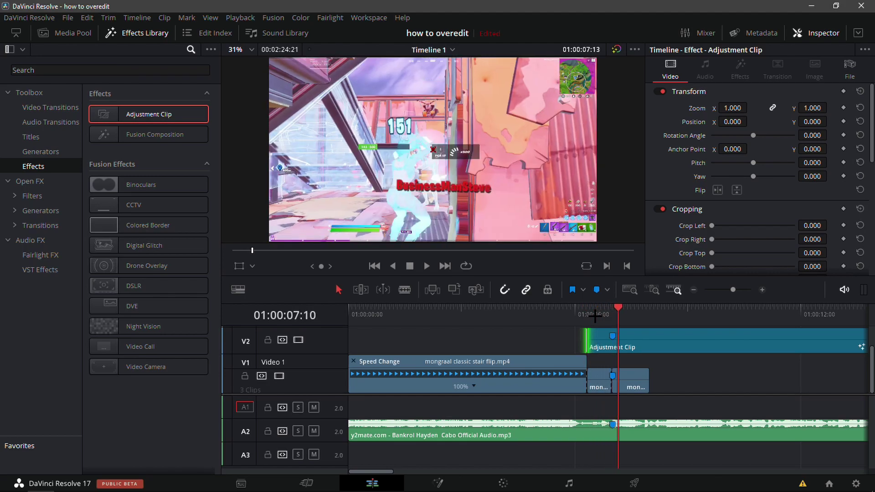
left_click(595, 314)
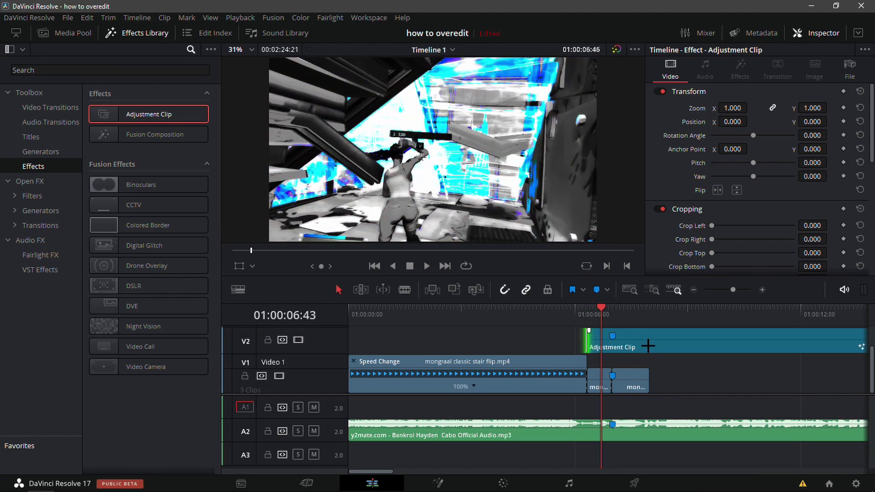
key("space")
Cut the adjustment clip at the 01:00:07:00 marker and delete the remainder.
key("Up")
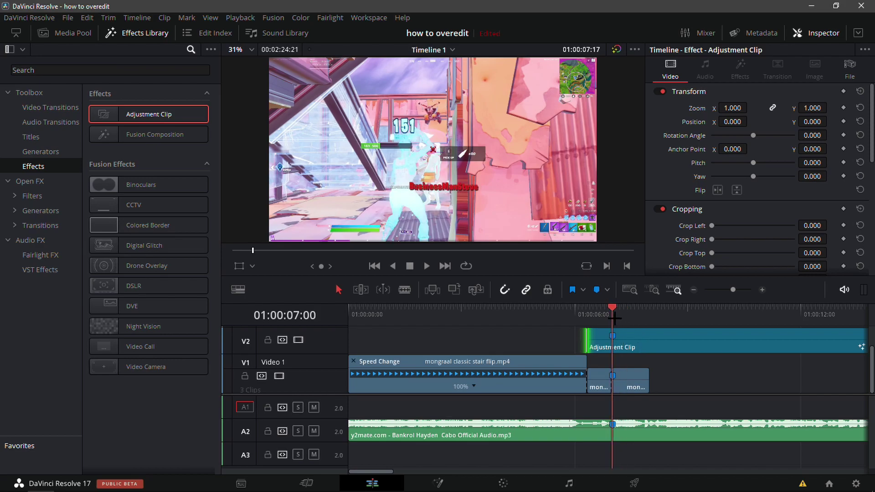
left_click(643, 339)
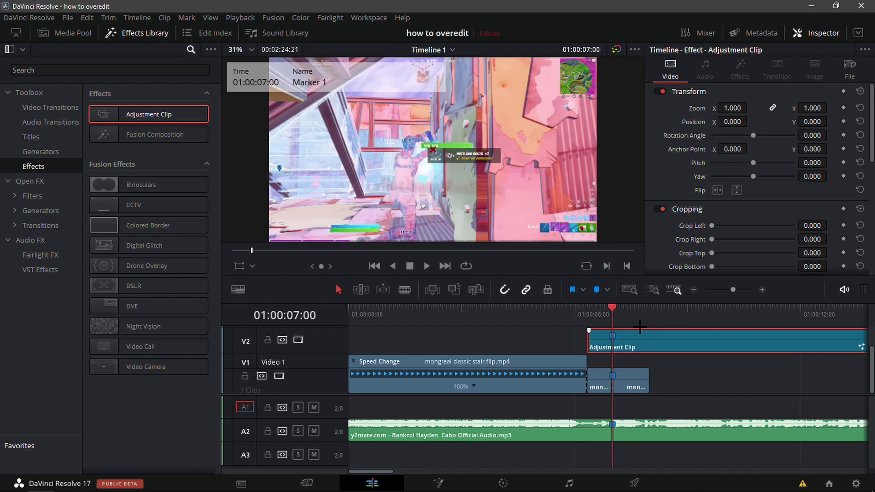
key("ctrl+b")
left_click(641, 344)
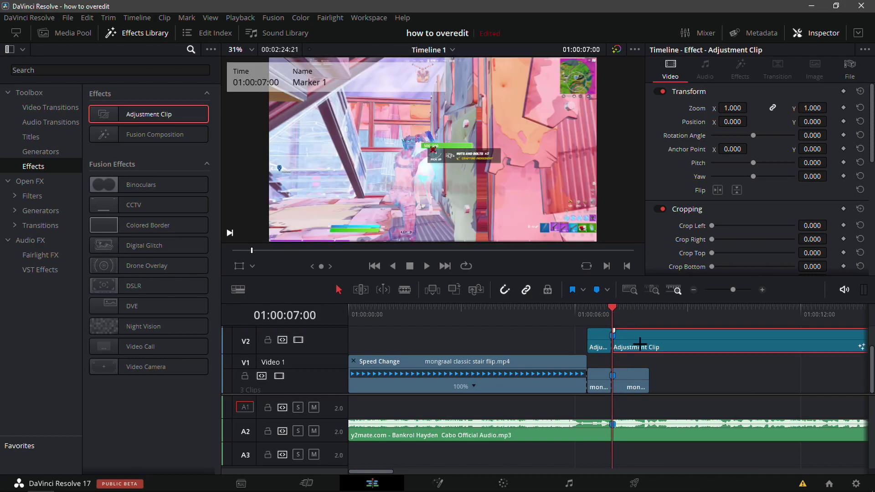
key("Delete")
mouse_move(608, 320)
left_mouse_down()
mouse_move(583, 319)
mouse_move(619, 320)
left_mouse_up()
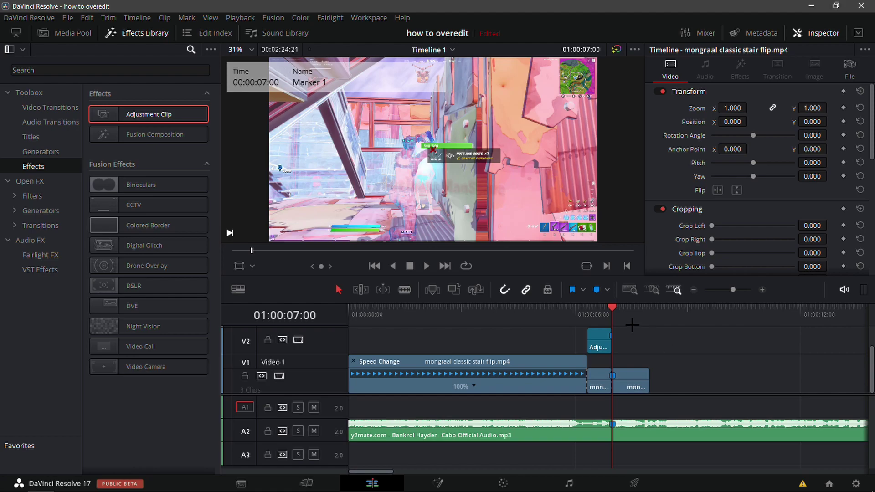
left_click_drag(613, 315, 591, 314)
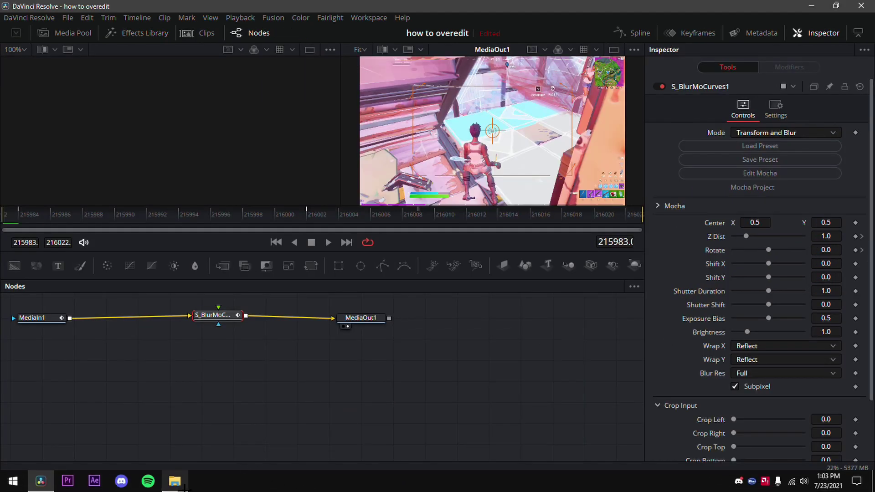
Add the OvereditPreShake preset as S_Shake1 between MediaIn1 and the blur node.
left_click(174, 481)
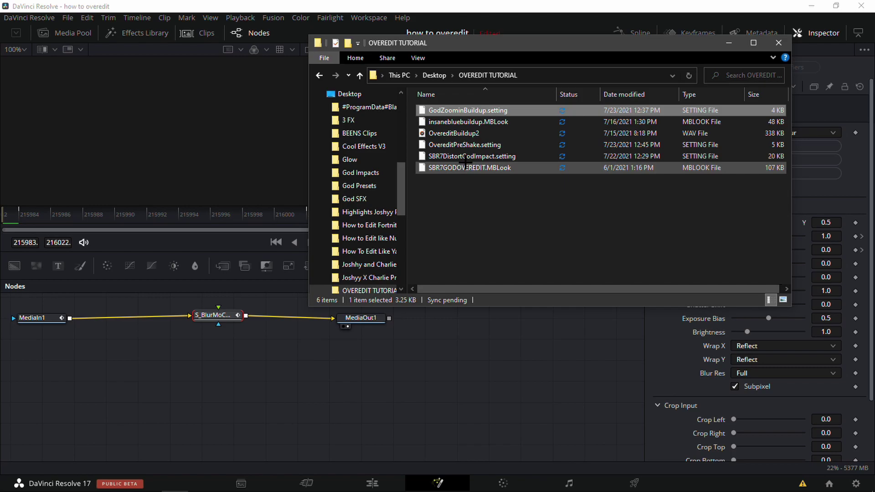
left_click_drag(461, 145, 147, 323)
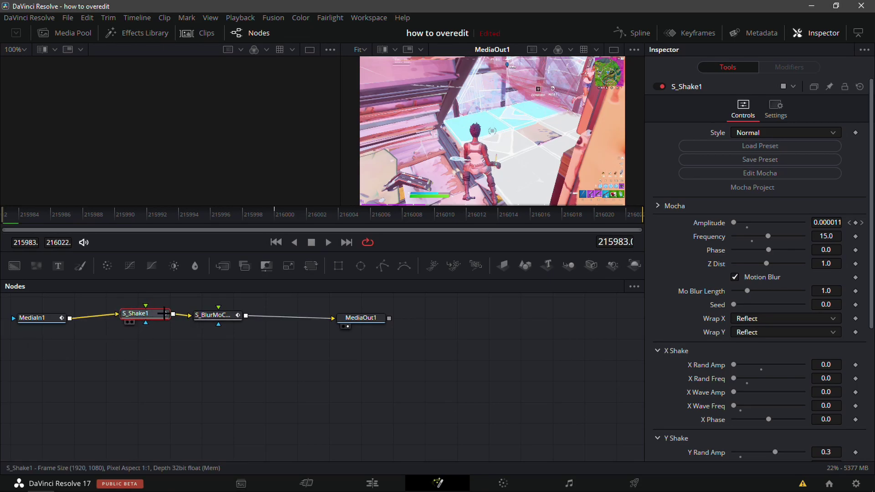
mouse_move(135, 319)
left_click_drag(150, 314, 145, 328)
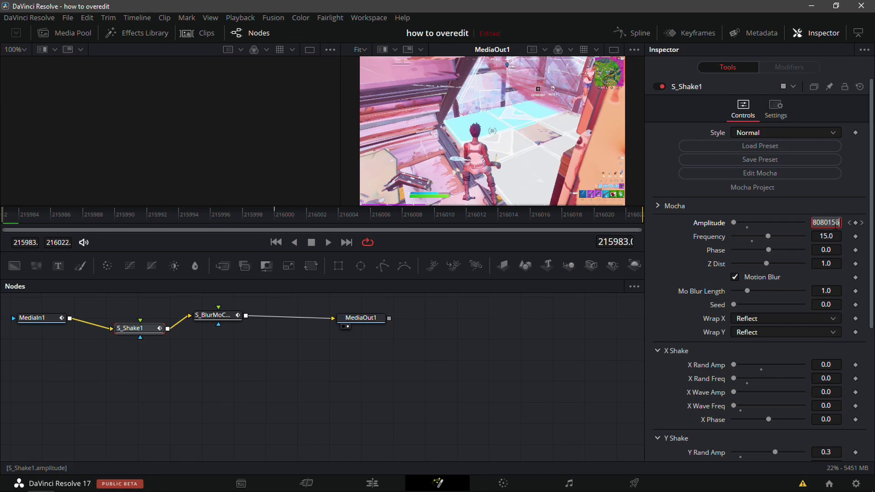
Keyframe the shake Amplitude from 0 up to 0.15 at frame 216000 and preview it.
key("Tab")
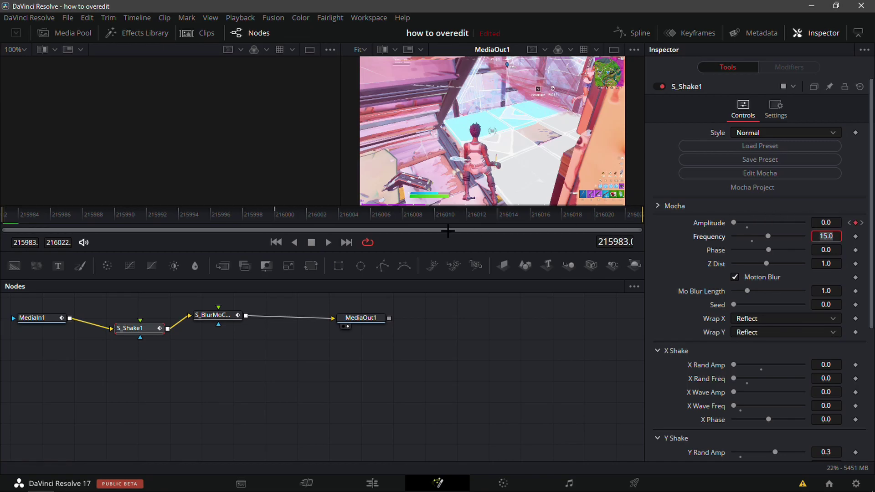
left_click(275, 212)
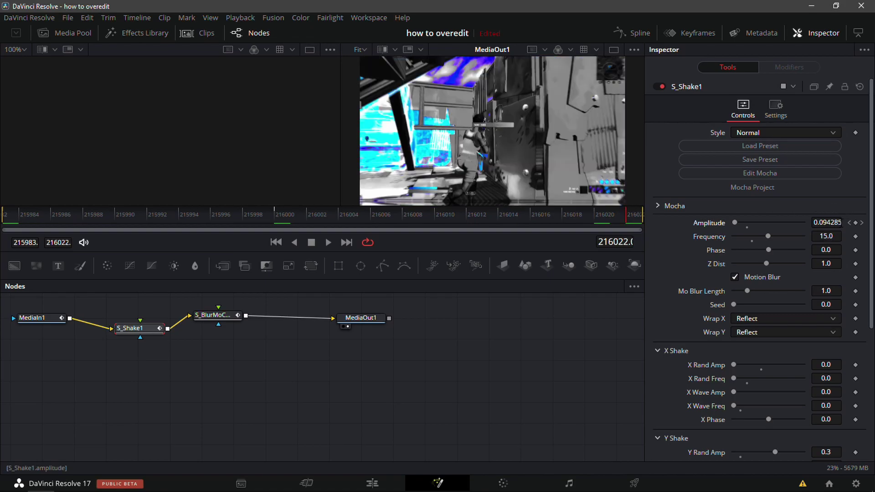
type(".15")
key("Tab")
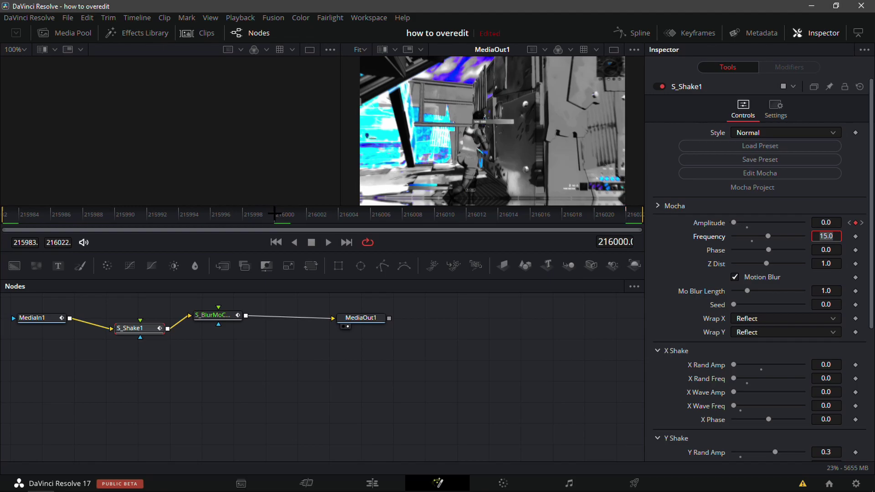
left_click(855, 223)
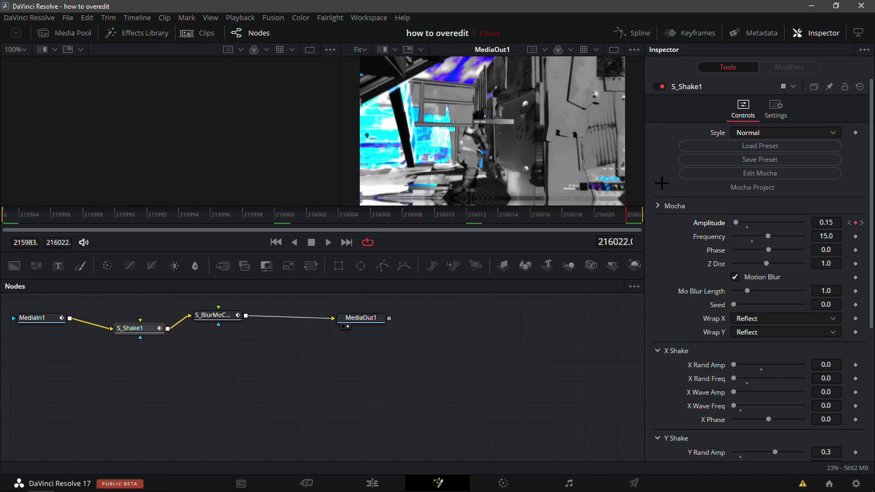
left_click(375, 482)
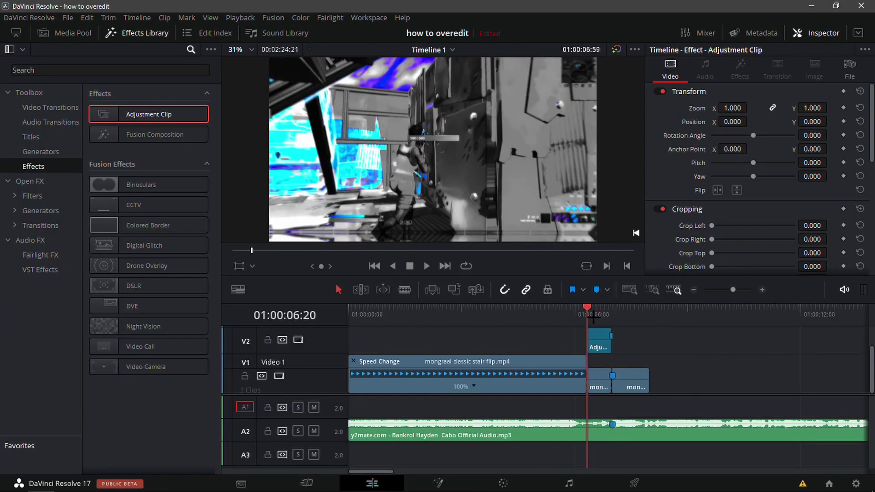
key("space")
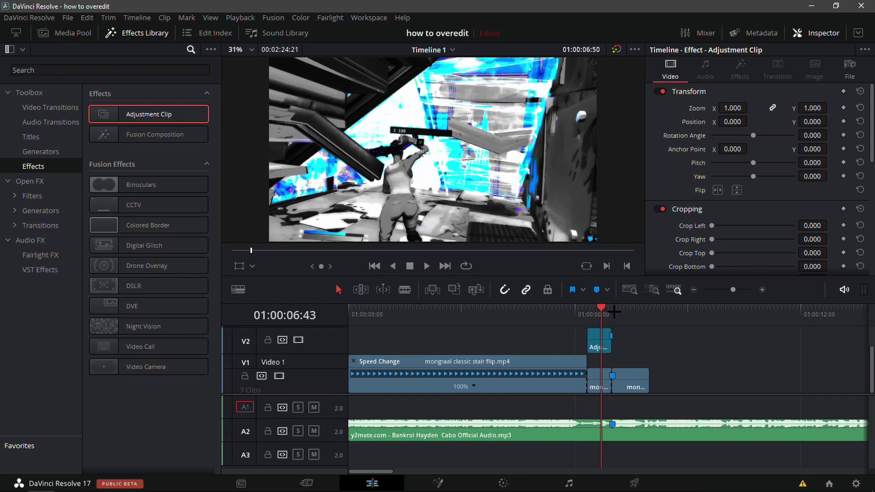
left_click_drag(625, 321, 600, 332)
left_click(600, 332)
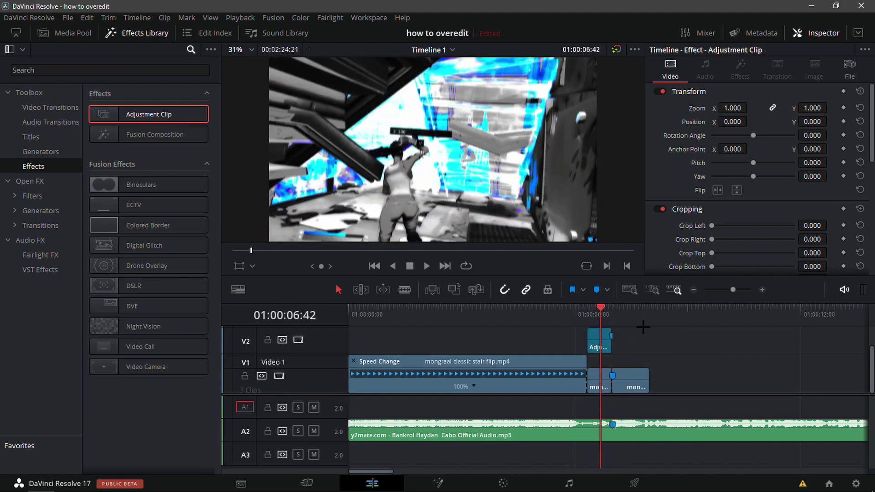
mouse_move(601, 337)
left_mouse_down()
mouse_move(619, 332)
mouse_move(610, 321)
left_mouse_up()
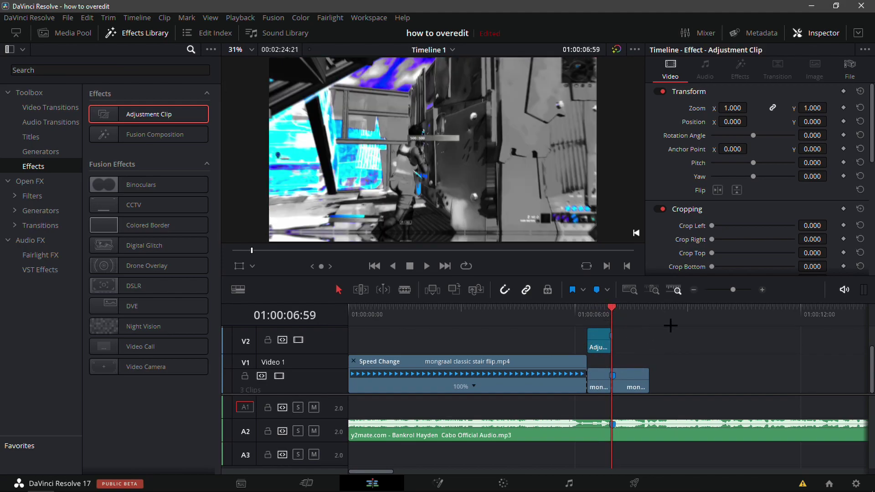
left_click(673, 324)
left_click_drag(673, 324, 612, 325)
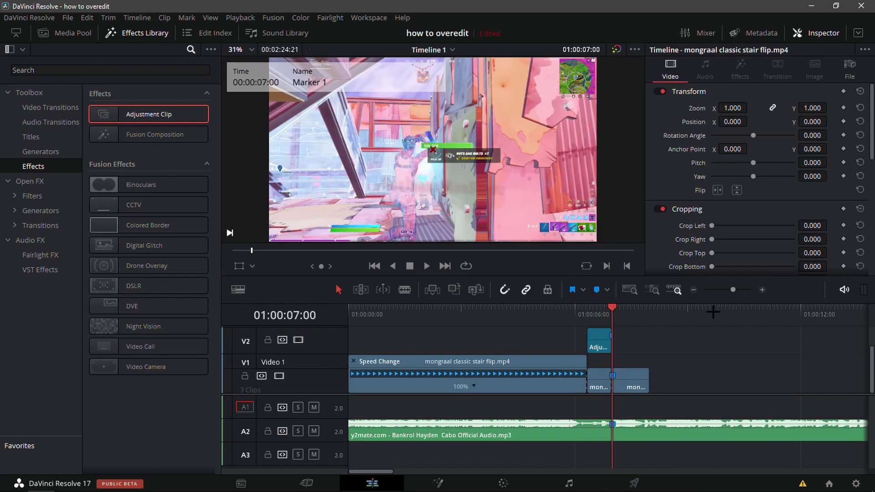
Place an adjustment clip on V2 at Marker 1 and cut it off at 08:00.
left_click_drag(157, 114, 133, 112)
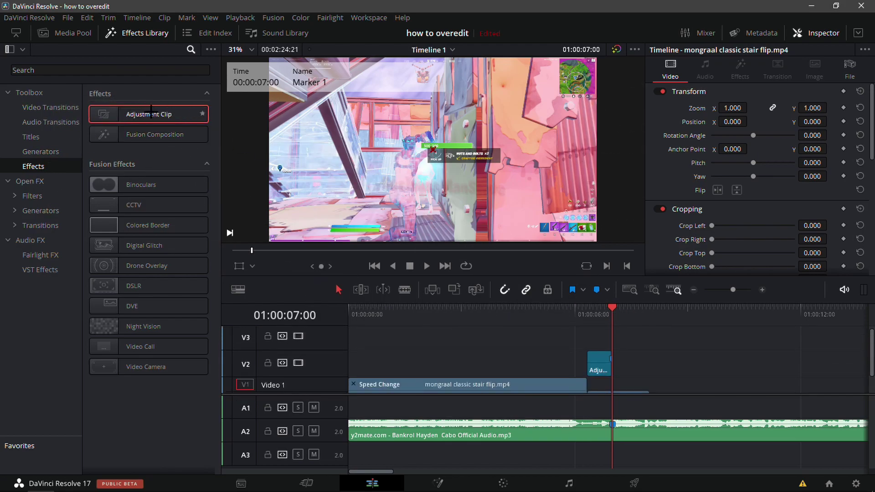
key("ctrl+r")
left_click_drag(132, 120, 650, 319)
left_click(676, 340)
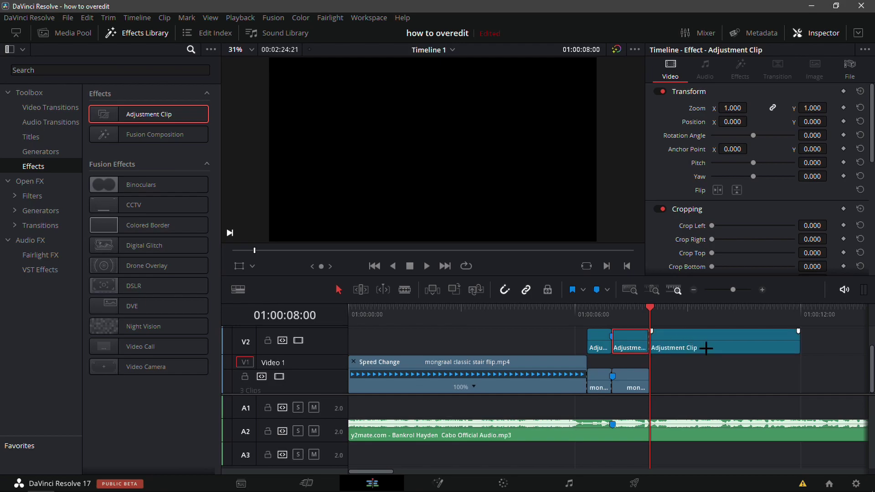
key("ctrl+b")
key("Delete")
left_click_drag(656, 319, 619, 329)
Import SBR7DistortGodImpact into the clip's Fusion comp and wire MediaIn1 through it to MediaOut1.
left_click(622, 339)
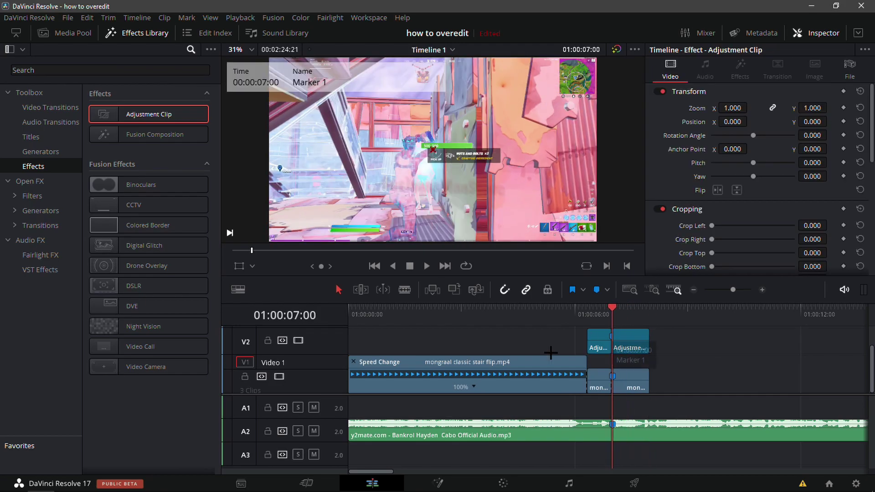
left_click(437, 483)
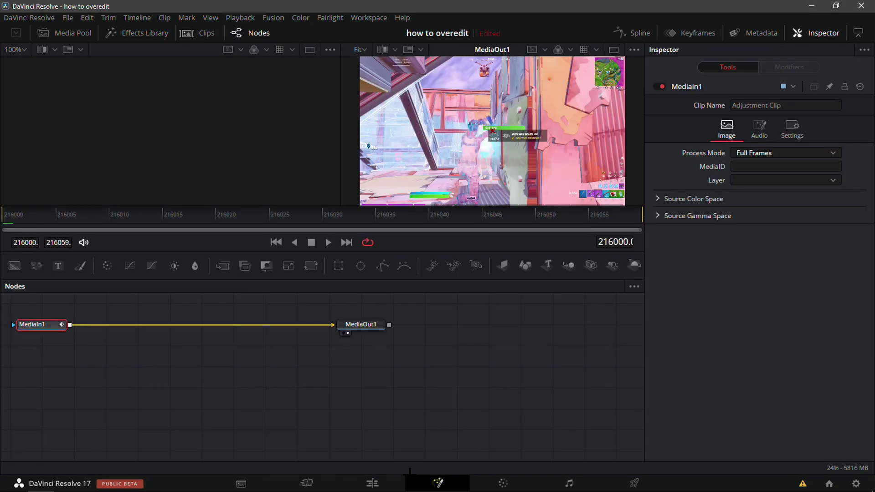
mouse_move(273, 490)
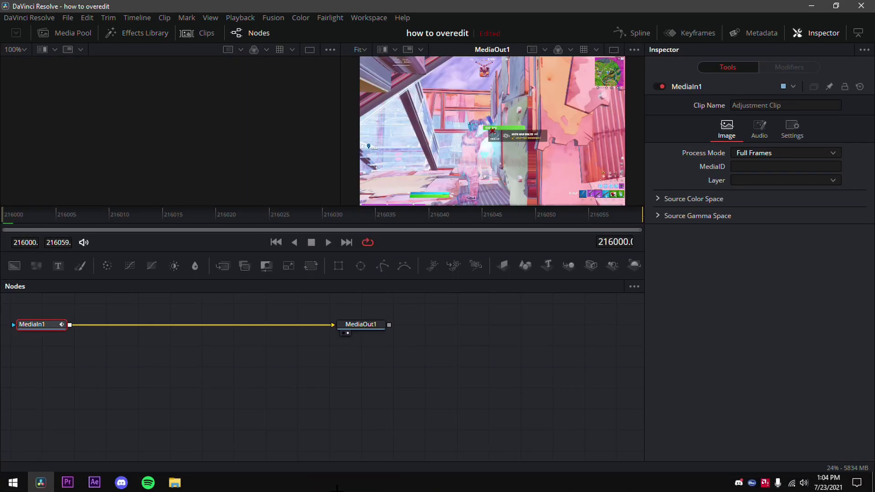
left_click(179, 482)
left_click_drag(476, 157, 177, 380)
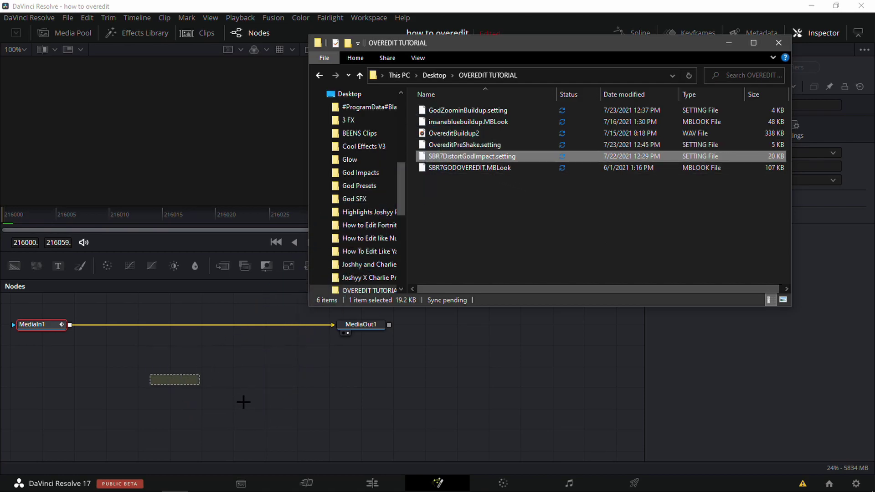
left_click_drag(436, 420, 124, 356)
left_click_drag(185, 378, 122, 362)
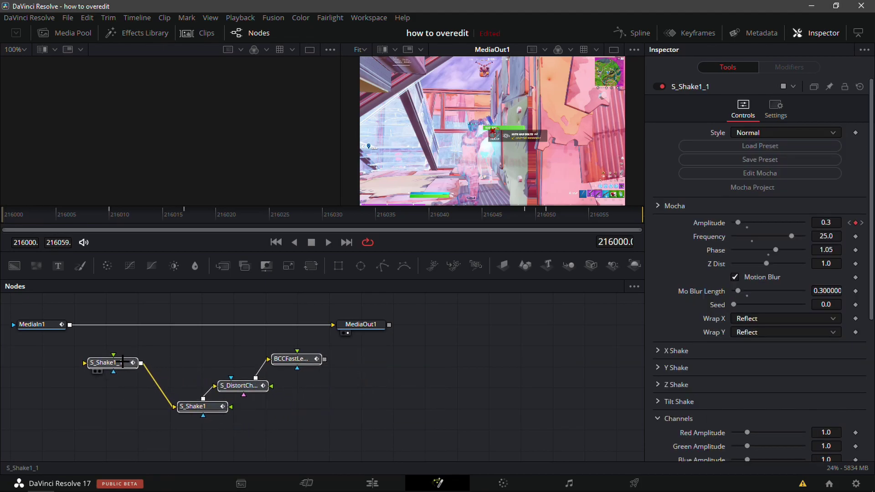
left_click(413, 391)
left_click_drag(321, 324, 91, 363)
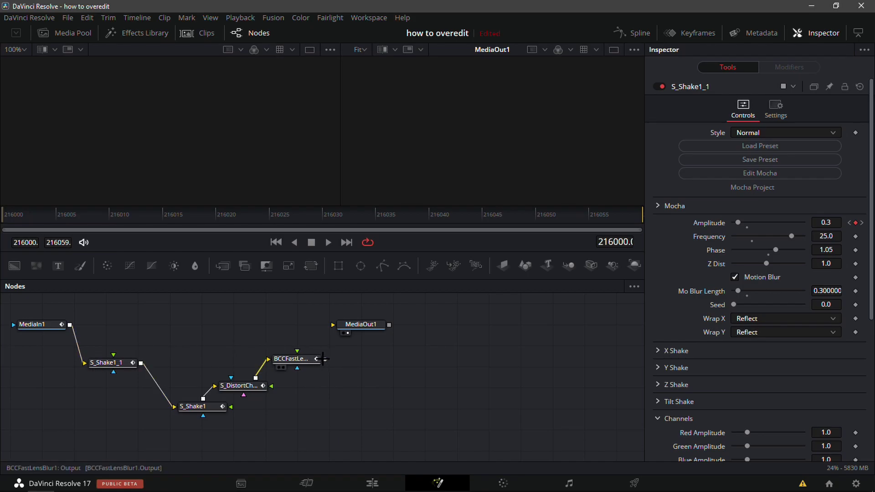
left_click_drag(325, 359, 357, 326)
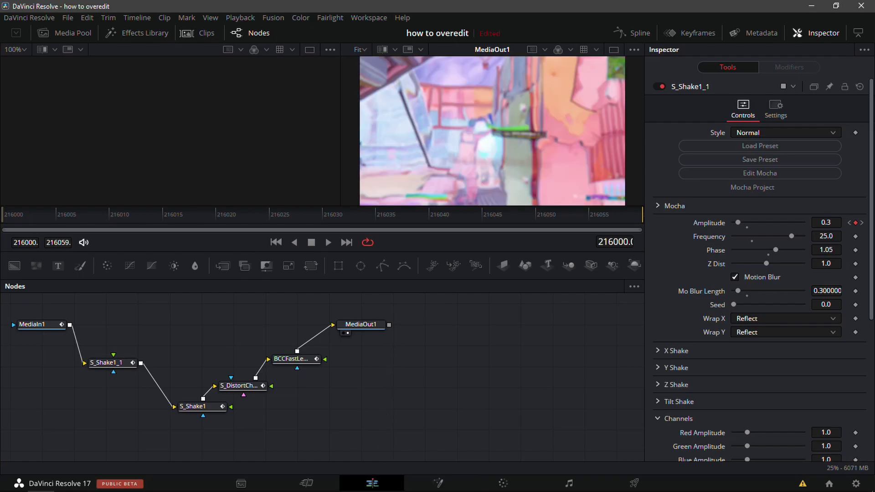
left_click(372, 483)
left_click(623, 310)
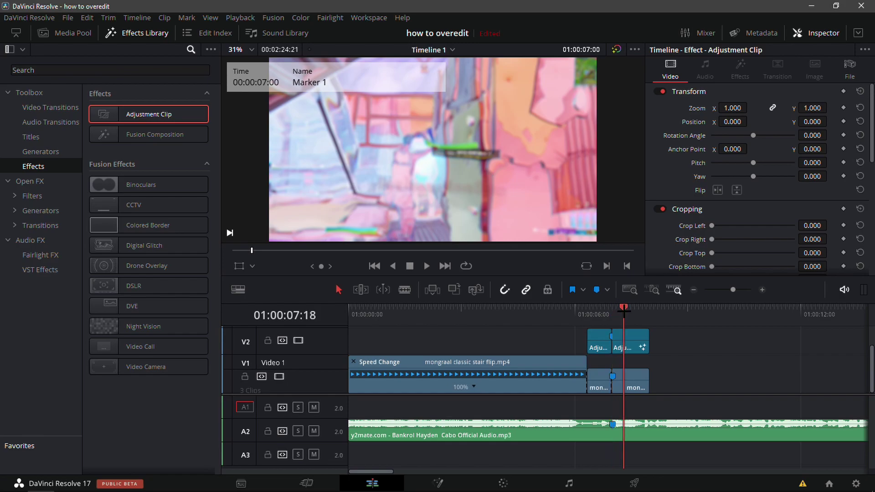
mouse_move(624, 311)
left_mouse_down()
mouse_move(611, 311)
mouse_move(628, 311)
mouse_move(620, 313)
left_mouse_up()
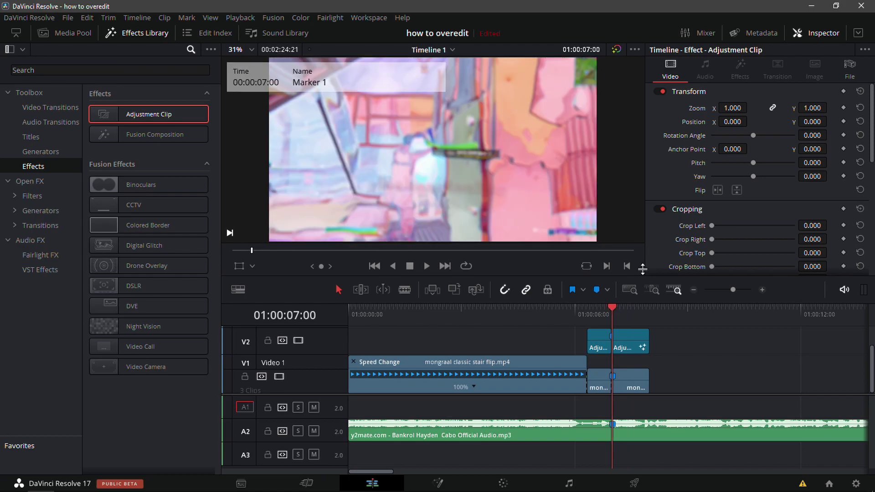
key("space")
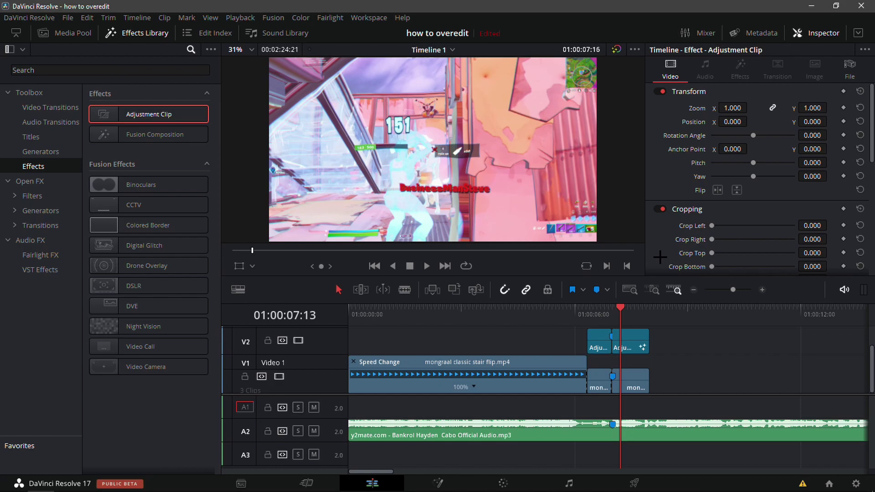
left_click_drag(625, 312, 524, 337)
left_click_drag(681, 363, 406, 390)
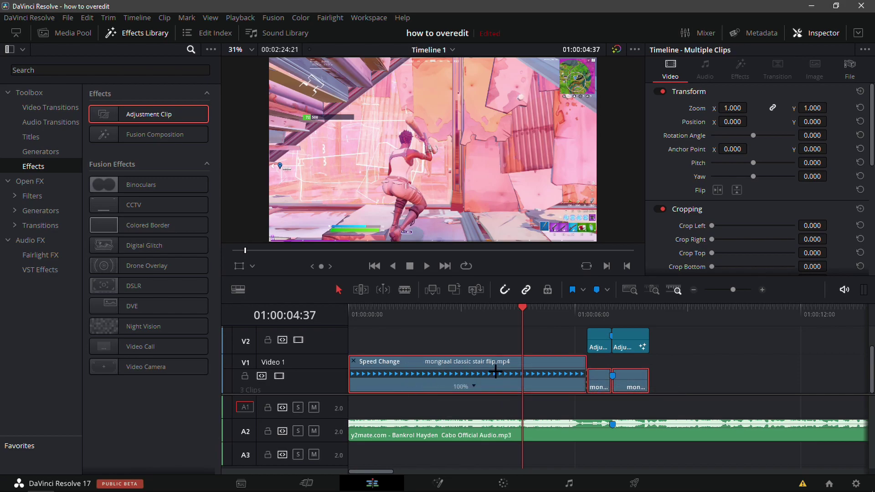
Select the three stair-flip clips on V1 and combine them as Compound Clip 1.
left_click(694, 359)
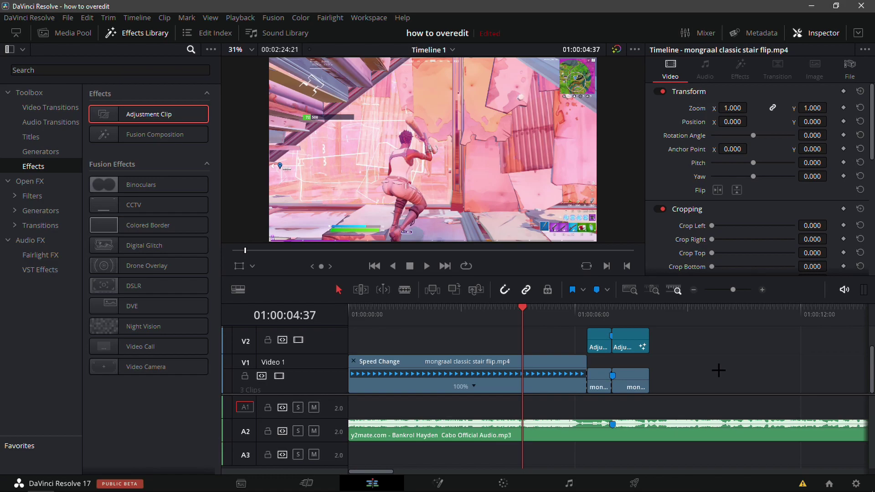
left_click_drag(719, 371, 475, 373)
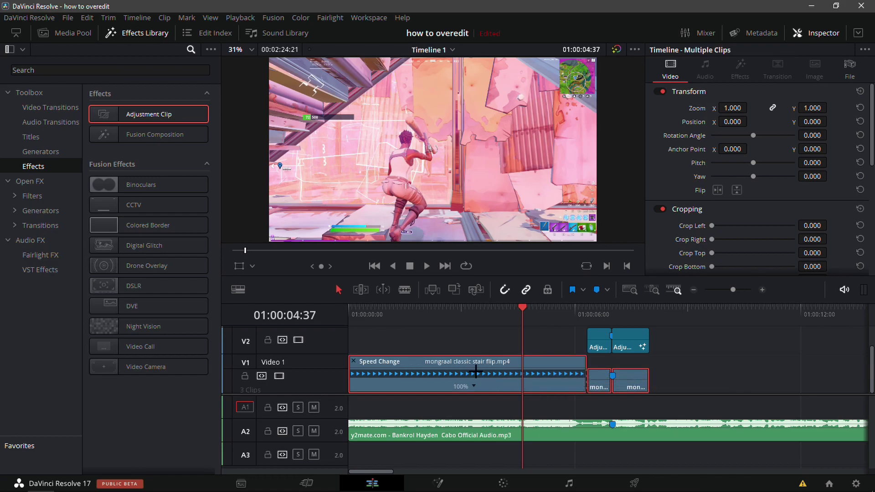
right_click(553, 379)
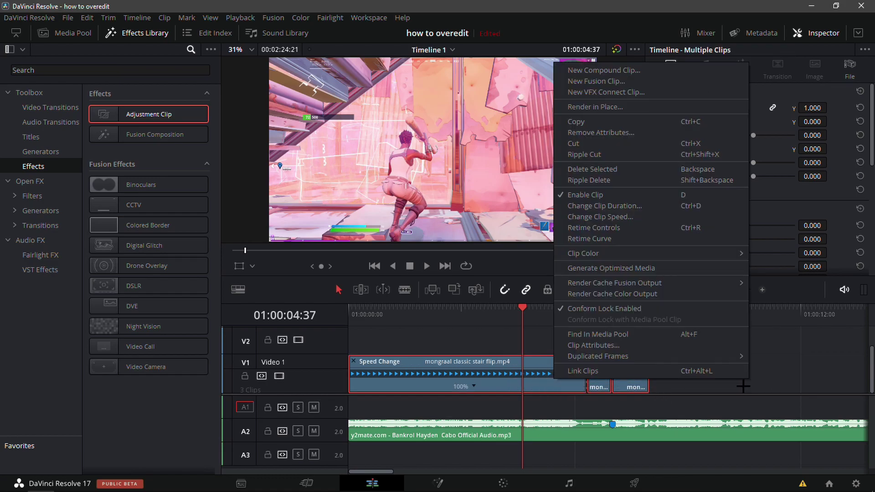
left_click_drag(805, 363, 480, 370)
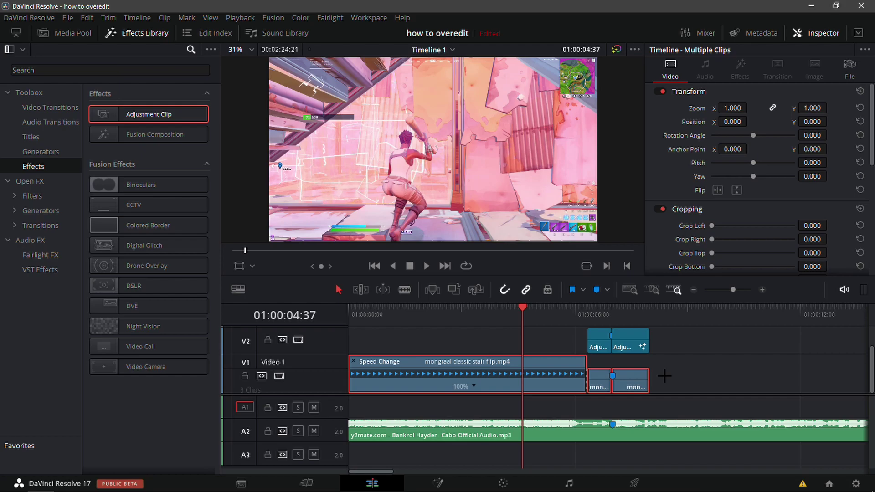
right_click(572, 376)
left_click(624, 68)
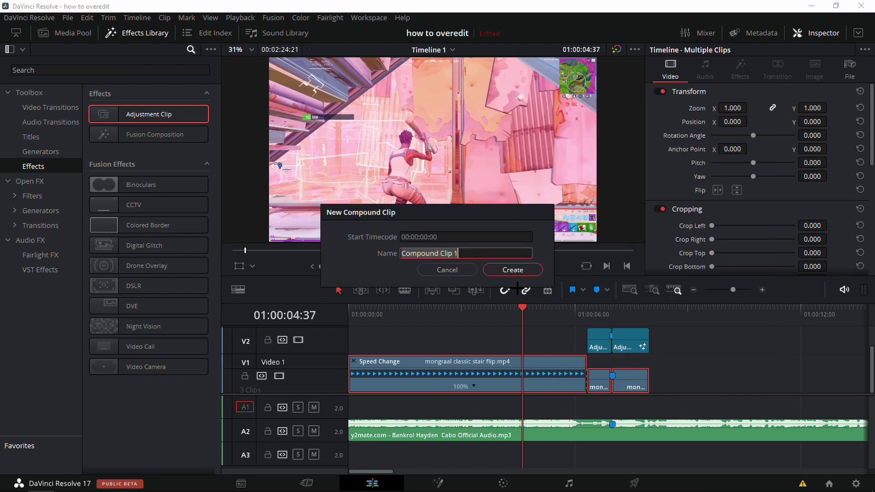
left_click(512, 269)
Apply the Looks effect to Compound Clip 1 with the SBR7GODOVEREDIT look.
left_click(517, 308)
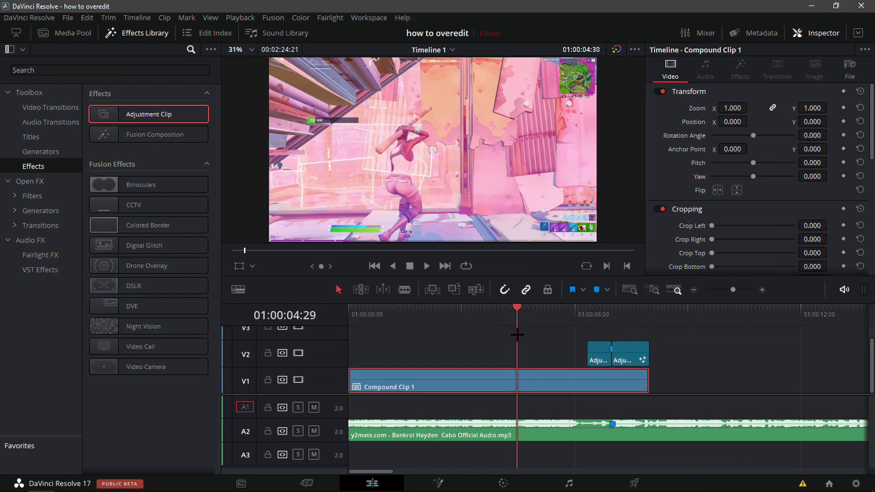
left_click(25, 181)
left_click(53, 71)
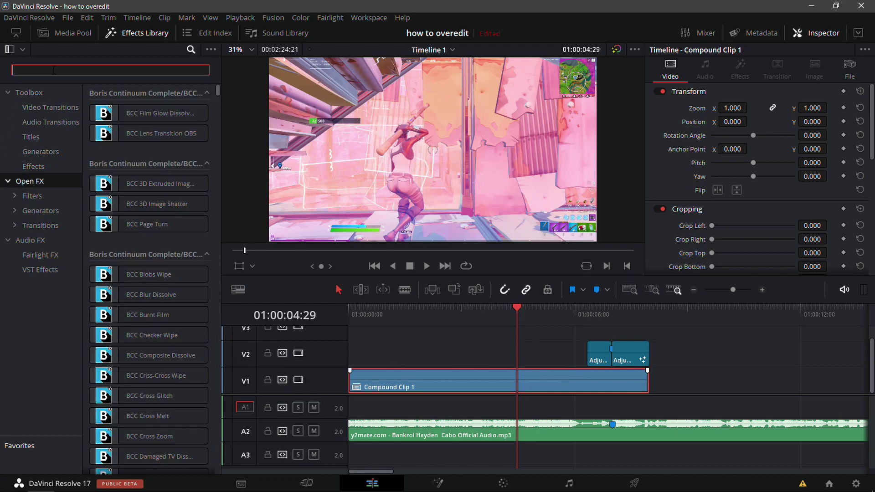
type("look")
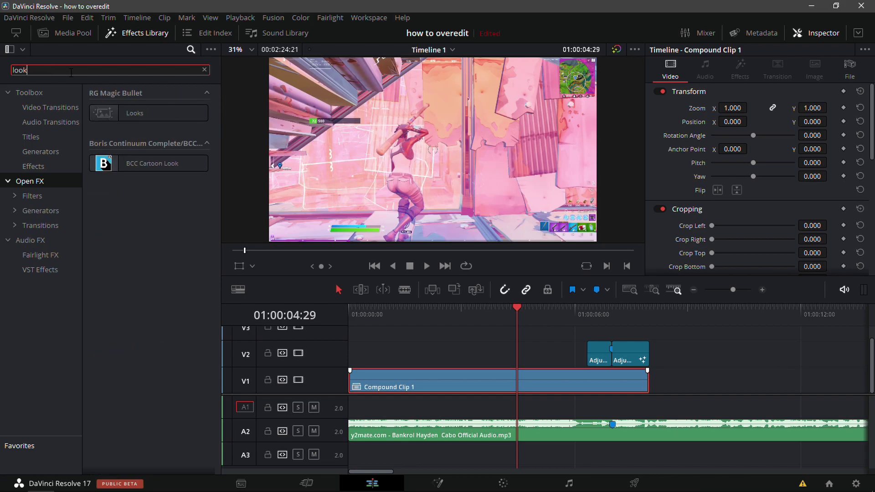
type("s")
left_click_drag(136, 113, 456, 372)
left_click(741, 69)
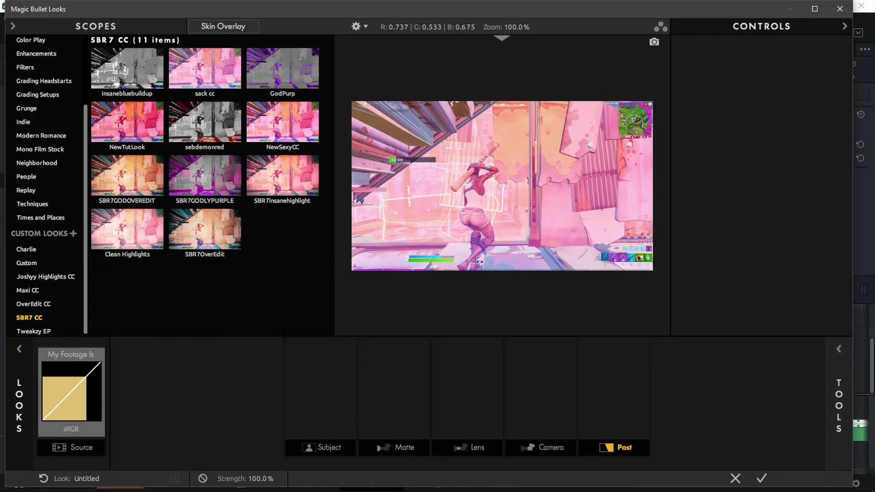
left_click(139, 183)
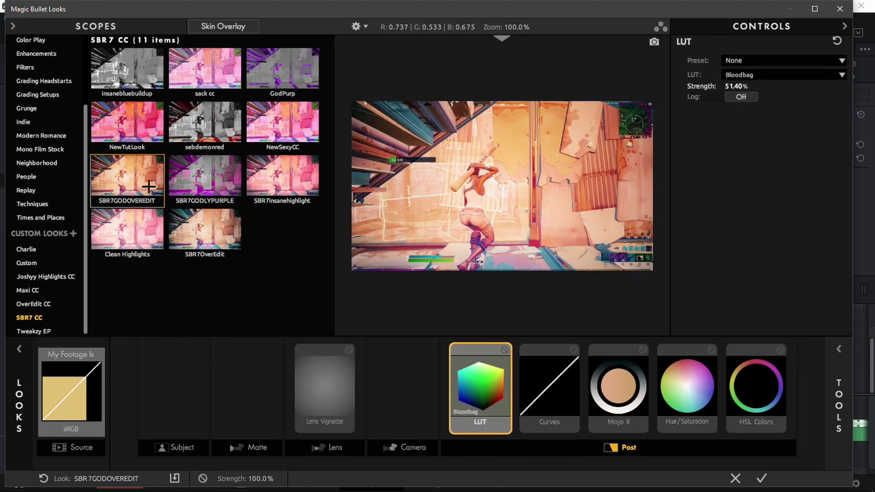
left_click(760, 478)
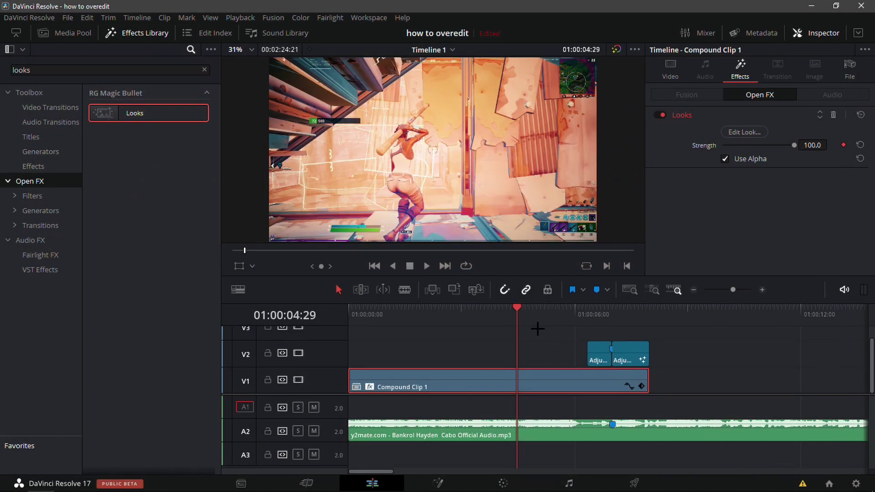
Set the Looks Strength on Compound Clip 1 to 80 and review the softer grade.
left_click_drag(524, 311, 506, 337)
key("space")
left_click(815, 143)
key("BackSpace")
type("80")
key("Return")
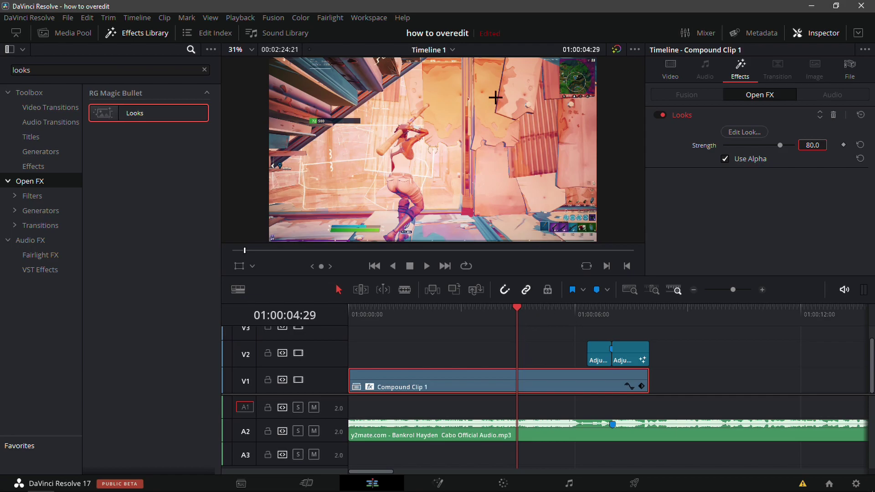
left_click_drag(517, 309, 639, 314)
Drag Godly Pump Sfx.wav from Desktop > God SFX onto A1 near the cut.
left_click(686, 381)
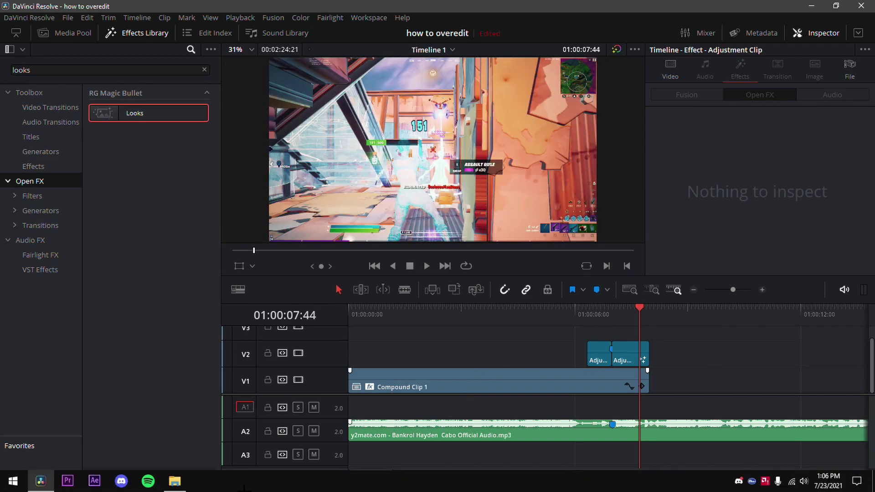
left_click(174, 481)
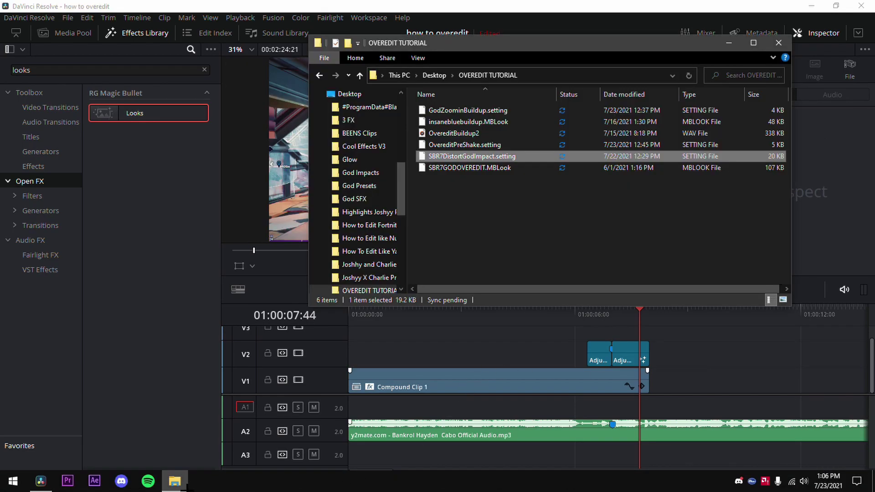
scroll(357, 231, "down", 1)
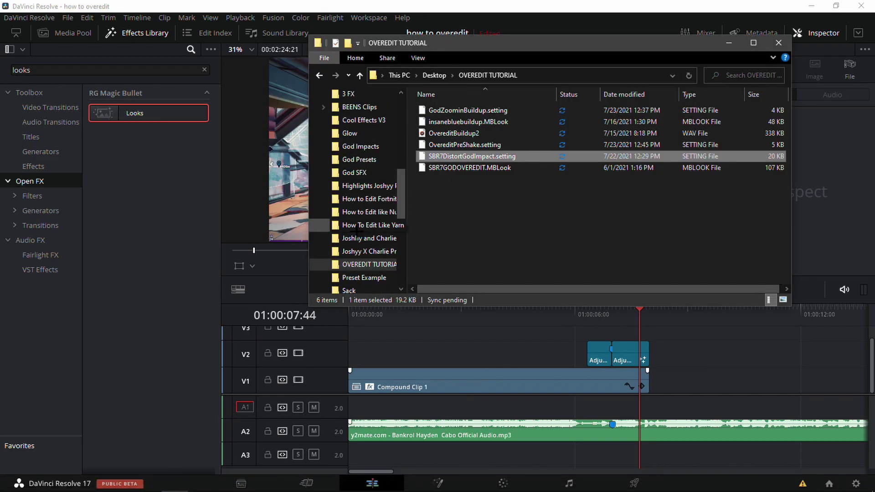
left_click(358, 172)
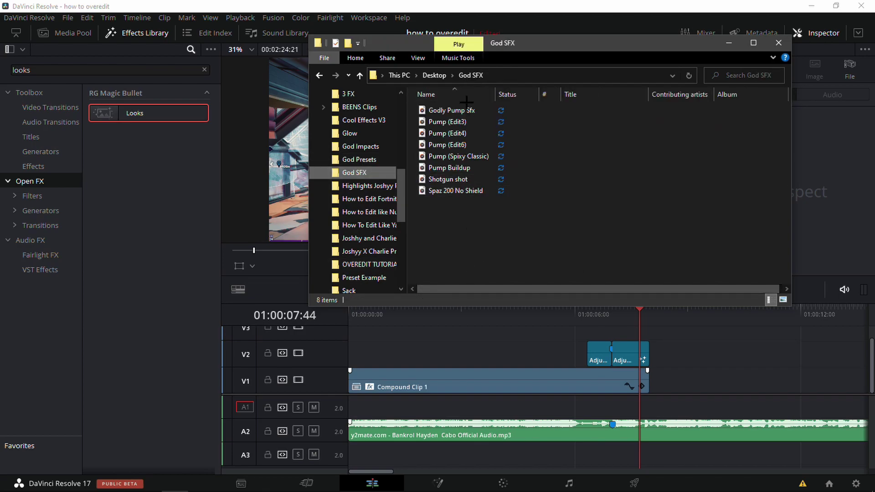
left_click_drag(456, 110, 616, 403)
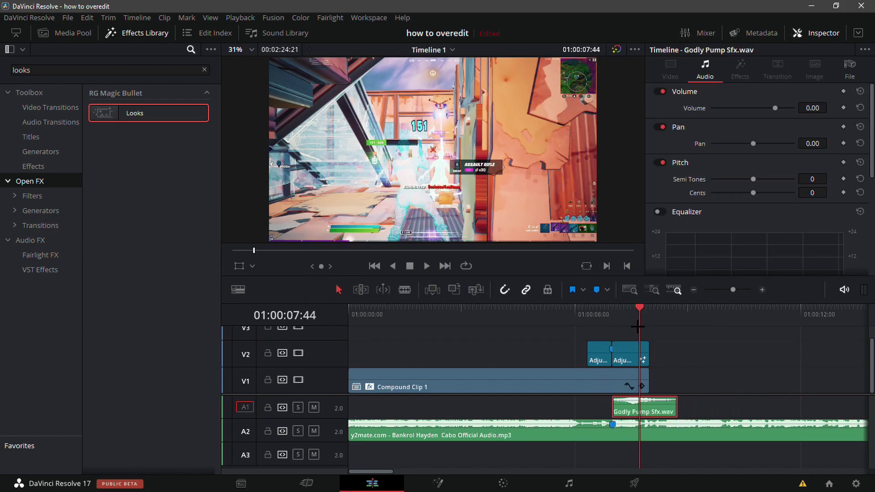
Mark the pump hit in Godly Pump Sfx and slide it so the marker lands at 01:00:07:00.
left_click_drag(629, 315, 613, 320)
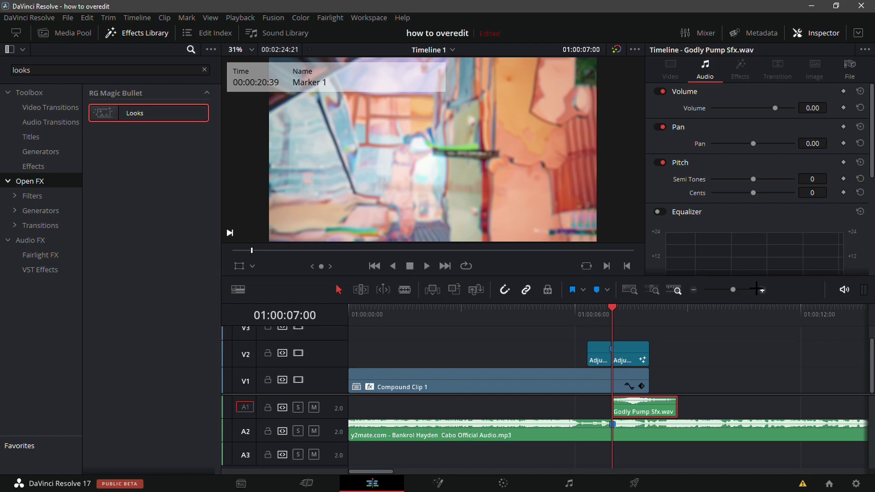
scroll(752, 290, "up", 3)
left_click_drag(652, 308, 686, 306)
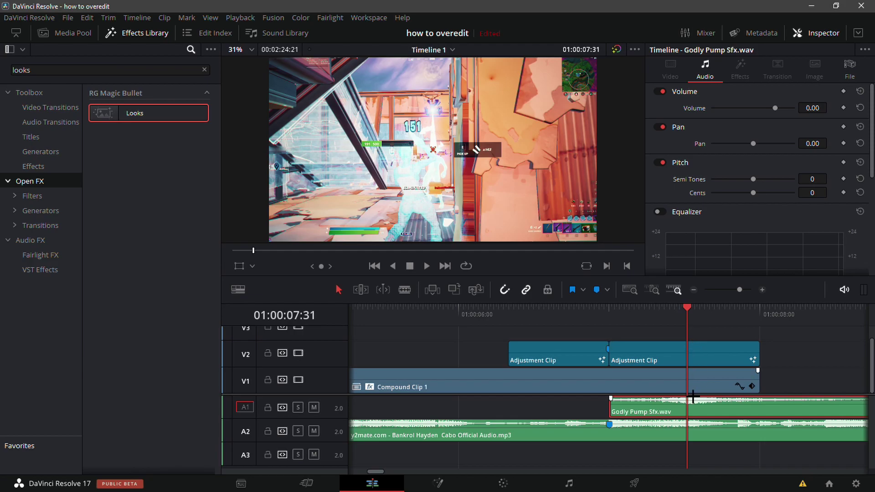
key("ctrl+m")
left_click(757, 377)
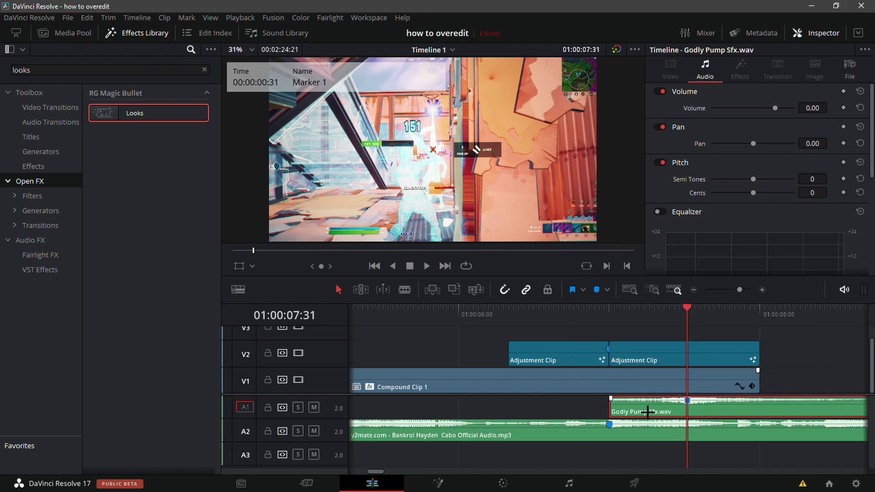
left_click_drag(647, 412, 569, 412)
left_click(606, 314)
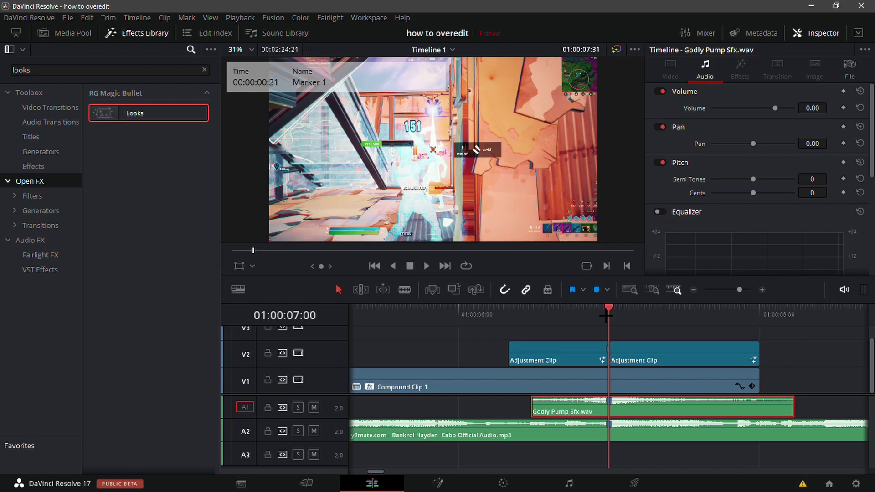
left_click(593, 313)
key("Right")
key("Right")
key("Right")
key("Right")
key("Right")
key("Right")
key("Right")
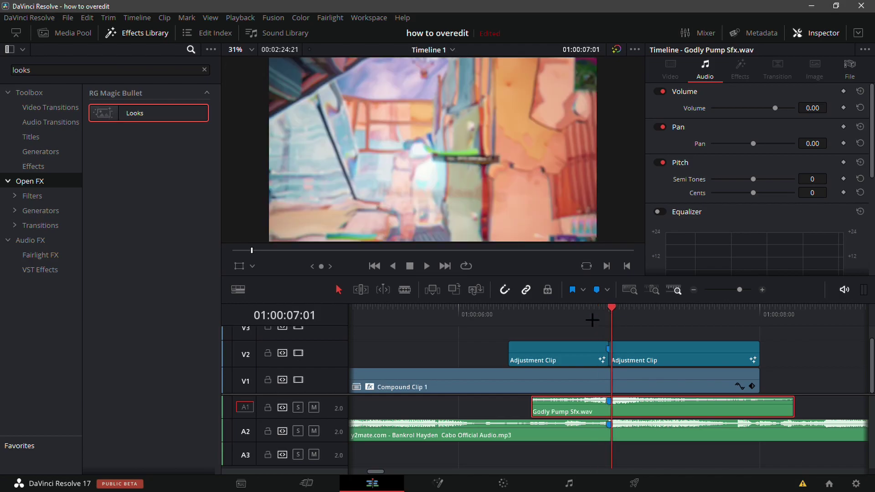
key("Left")
key("m")
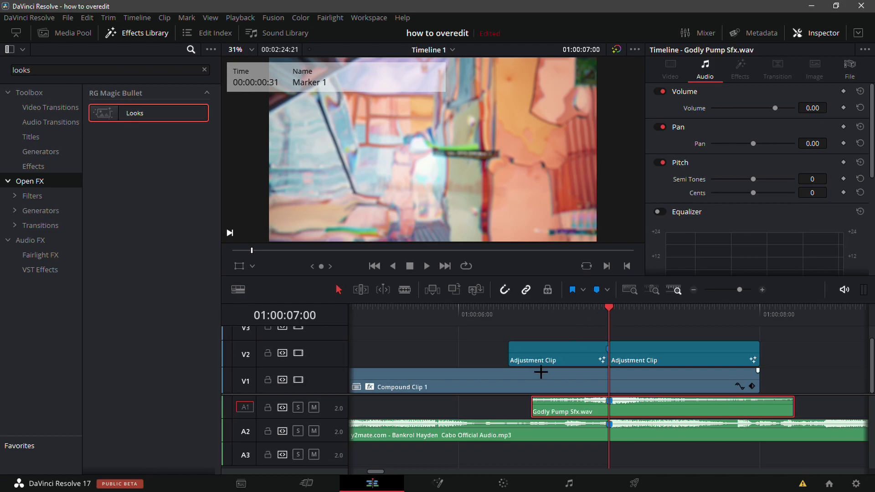
Blade the A2 song at 01:00:06:20 and delete the piece up to 07:00.
left_click_drag(611, 313, 509, 313)
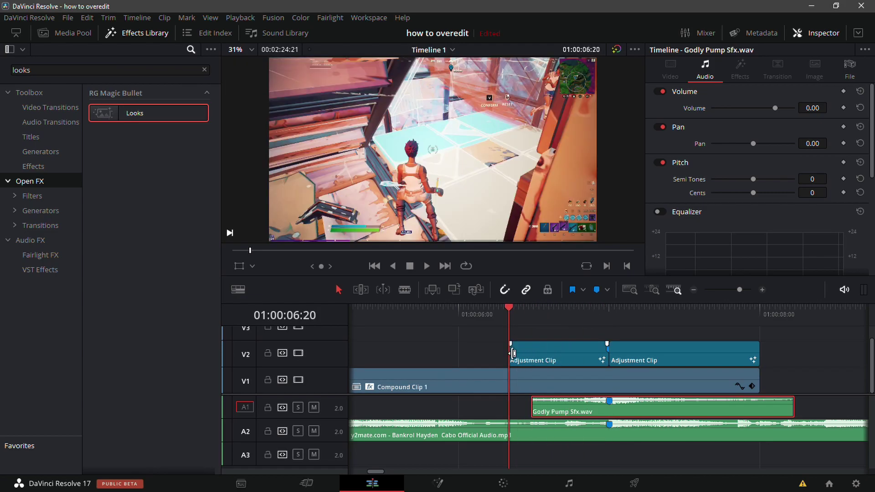
left_click(511, 421)
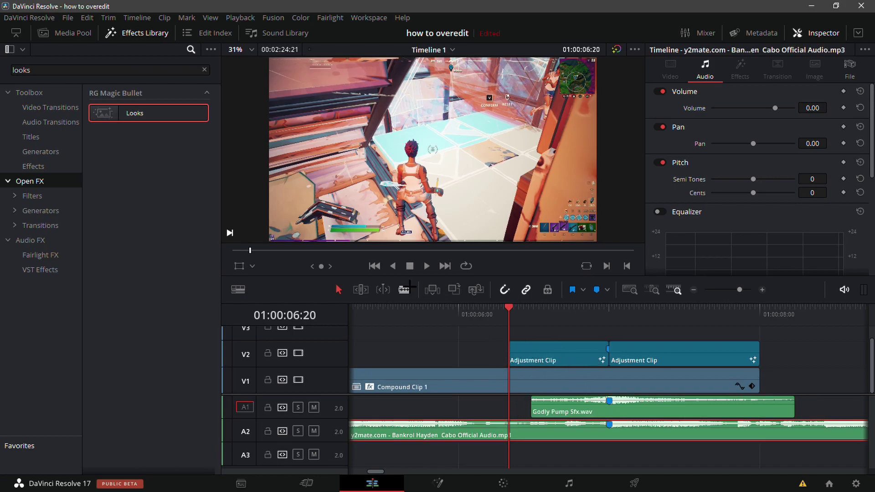
left_click(510, 431)
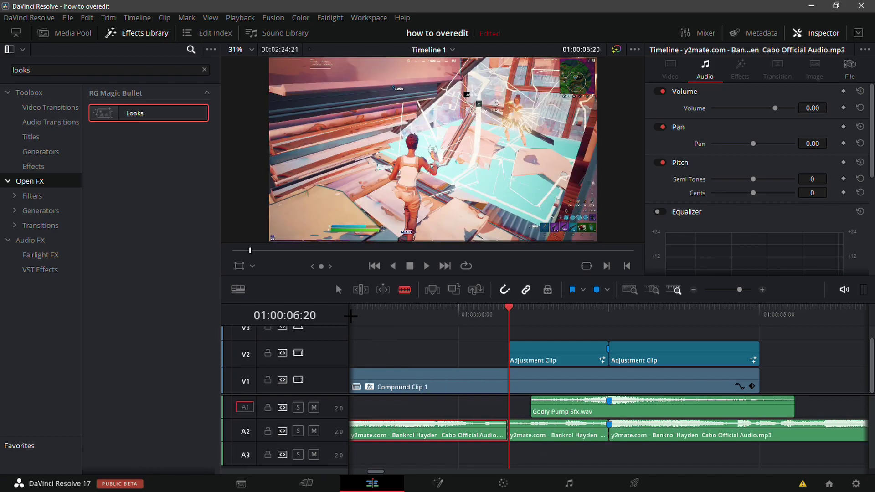
left_click(336, 286)
left_click(564, 428)
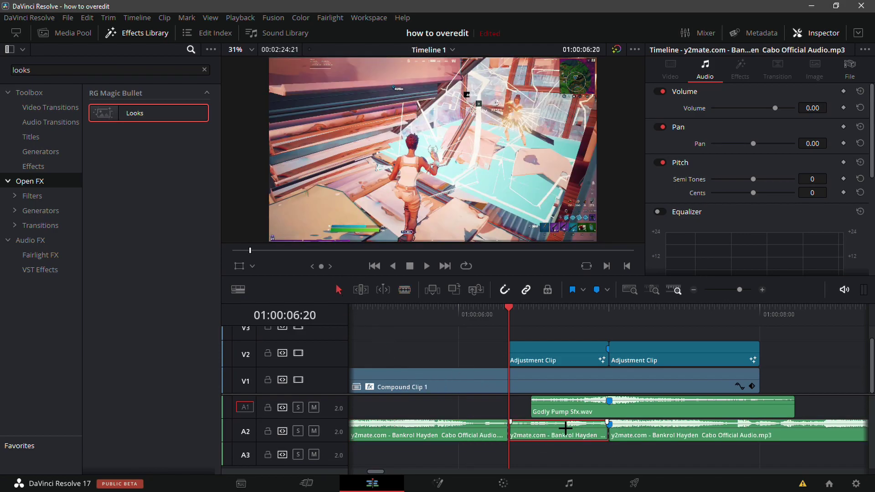
key("BackSpace")
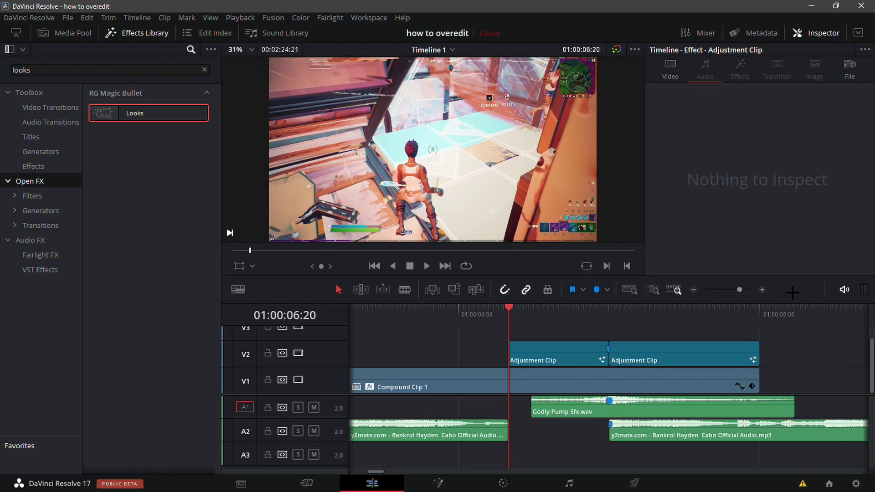
left_click(763, 289)
Add a fade-out to the end of the first A2 song piece and play it back.
left_click(583, 290)
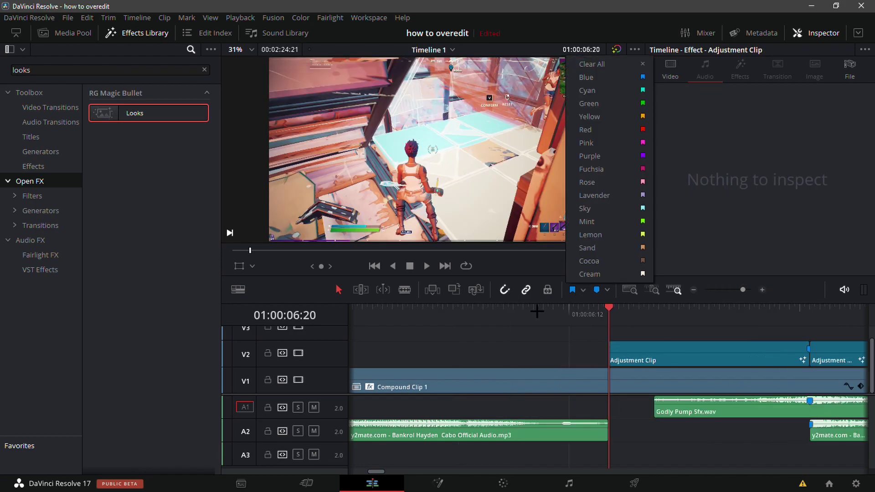
left_click(535, 311)
left_click(523, 311)
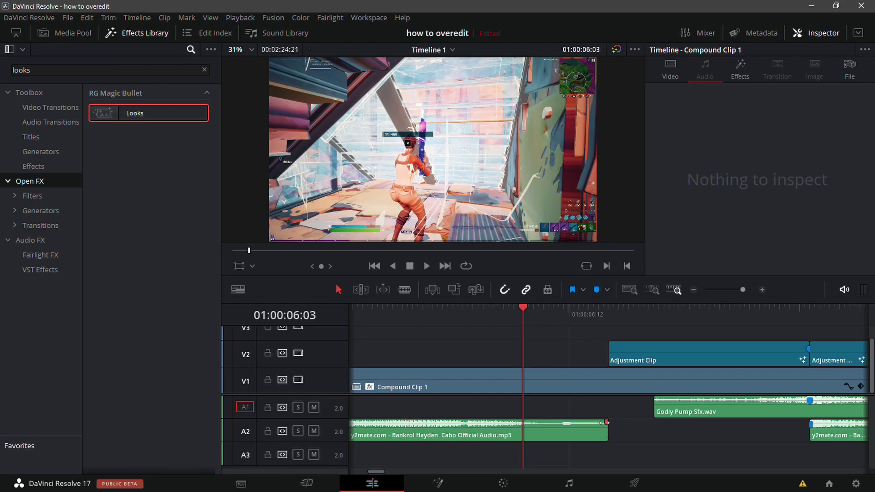
left_click_drag(606, 422, 495, 422)
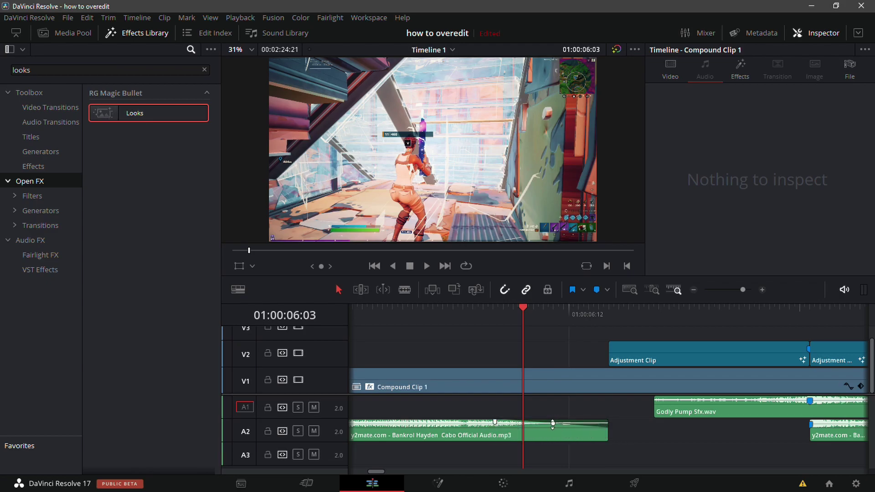
left_click_drag(552, 423, 555, 426)
left_click(497, 423)
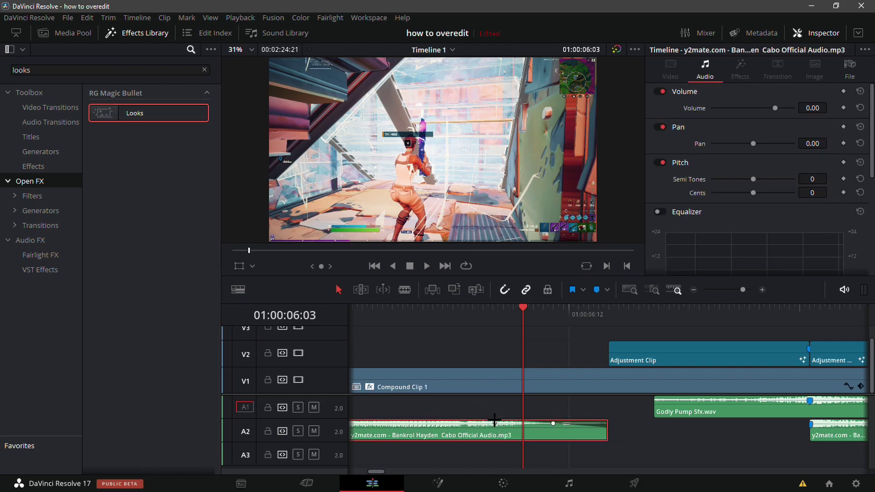
left_click_drag(495, 422, 509, 422)
left_click(560, 425)
left_click_drag(523, 336, 545, 337)
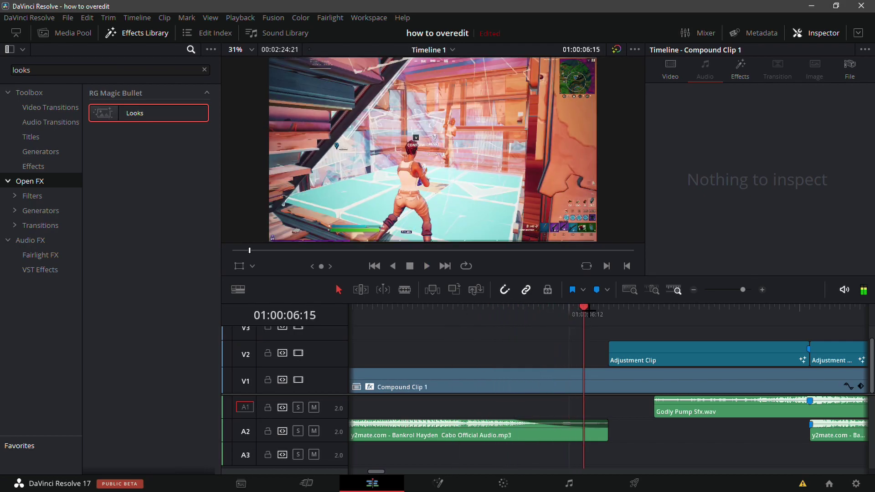
key("space")
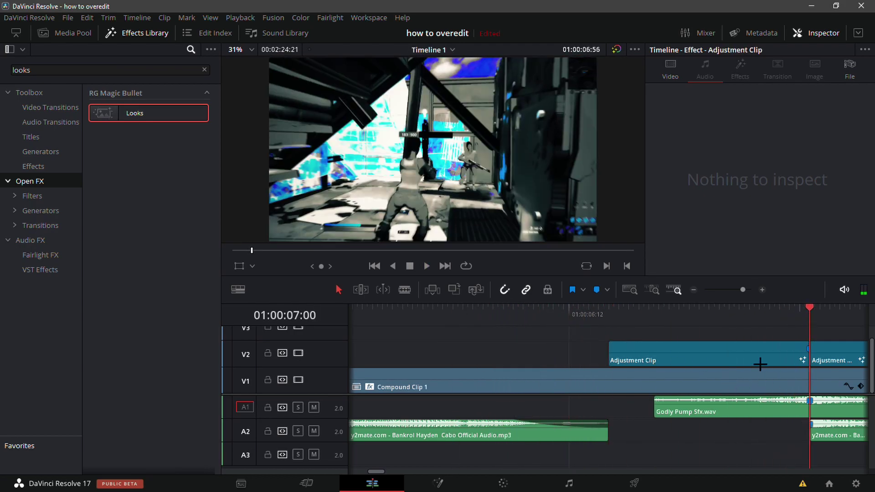
key("ctrl+minus")
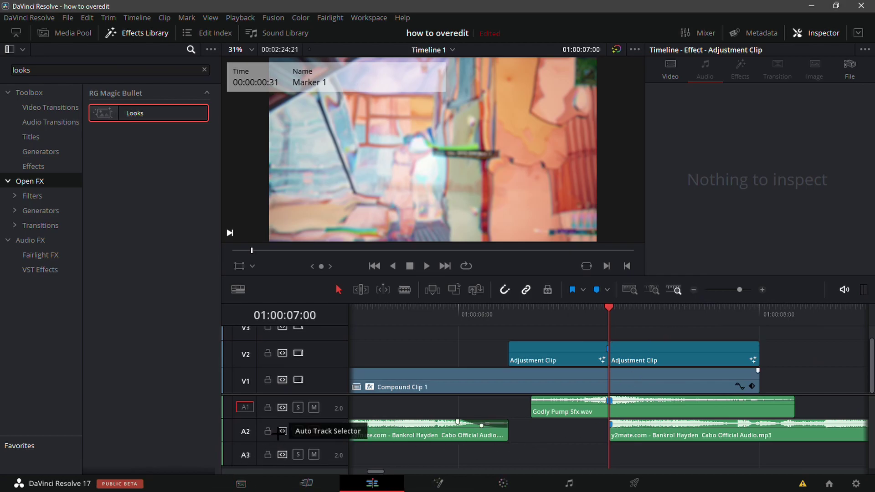
Place OvereditBuildup2.wav from the OVEREDIT TUTORIAL folder on A3, spanning 06:20 to the 07:00 cut.
key("alt+Tab")
scroll(364, 166, "up", 10)
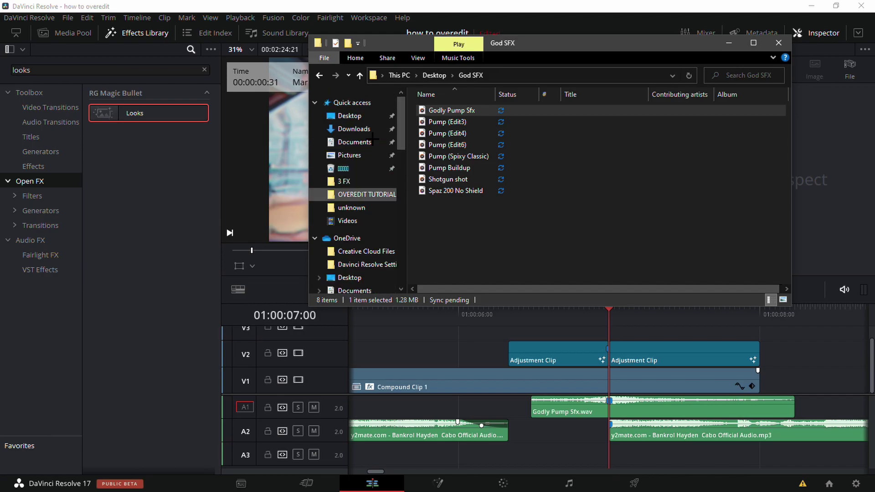
left_click(367, 195)
left_click_drag(449, 133, 493, 456)
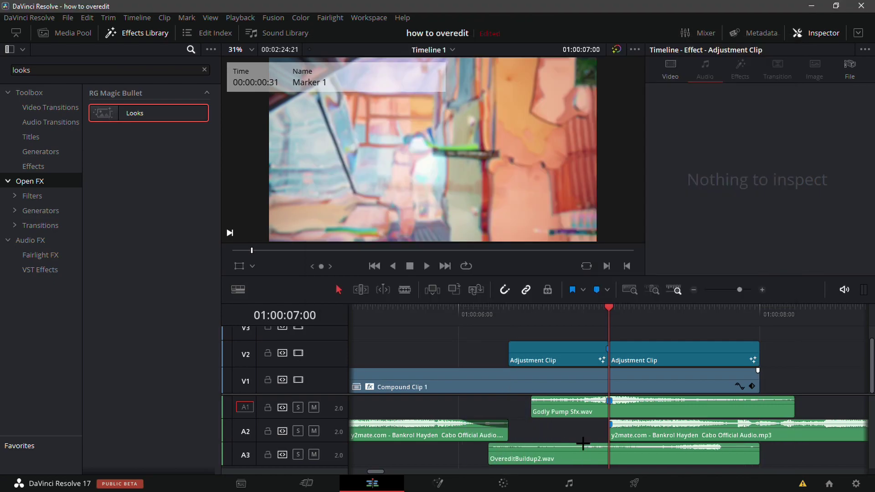
mouse_move(547, 452)
left_mouse_down()
mouse_move(426, 452)
mouse_move(508, 454)
mouse_move(513, 444)
mouse_move(540, 445)
left_mouse_up()
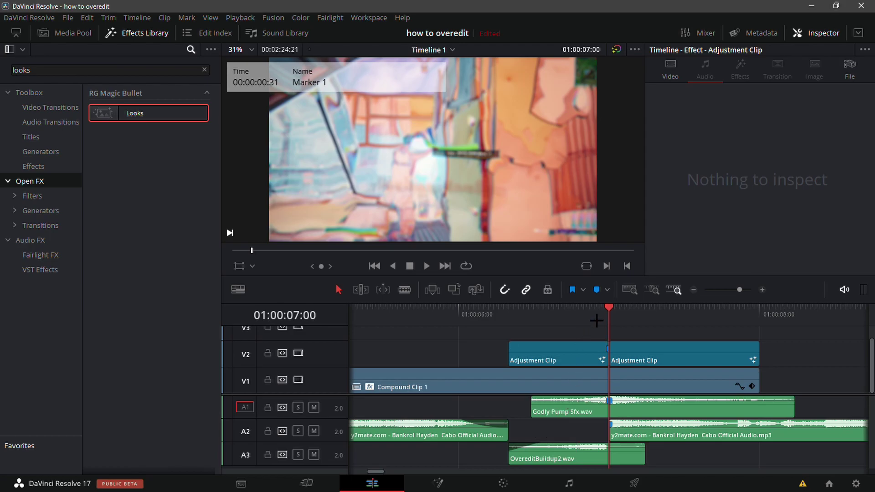
left_click_drag(644, 457, 610, 457)
left_click(693, 289)
left_click(693, 290)
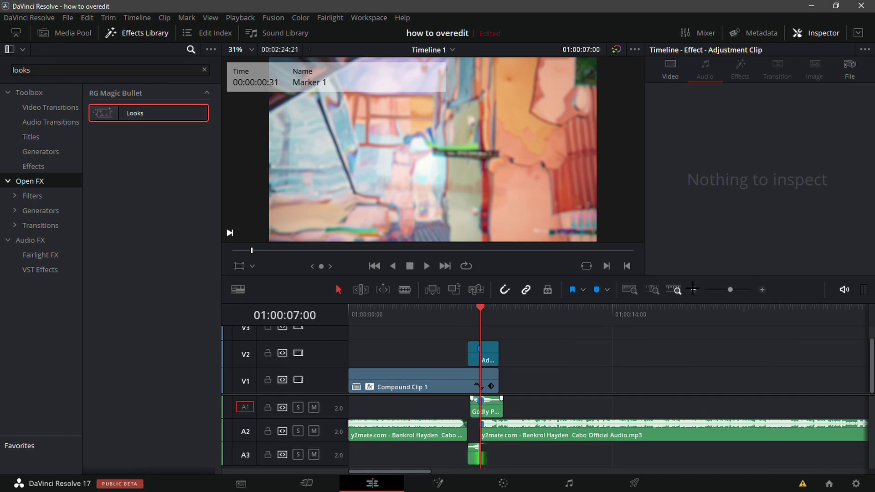